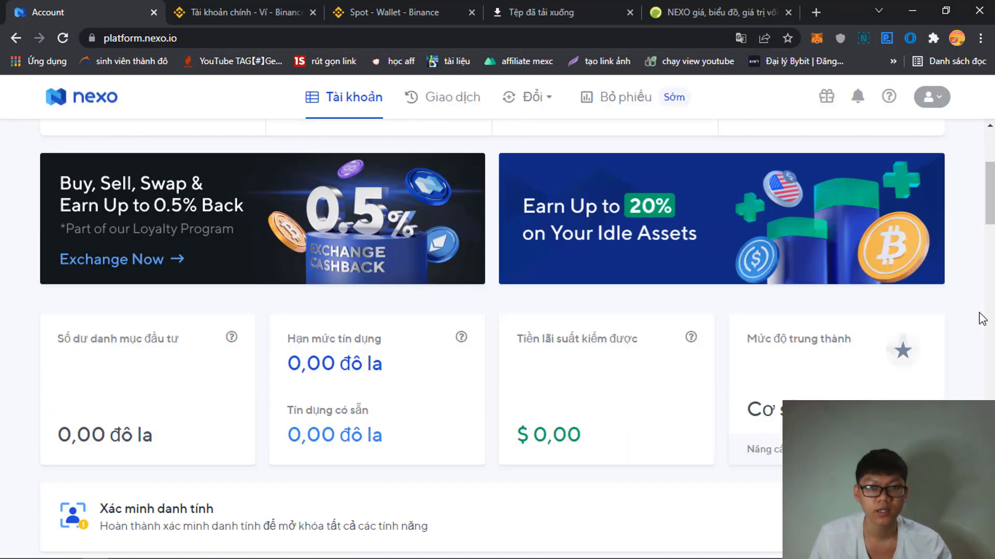
scroll(981, 318, down, 8)
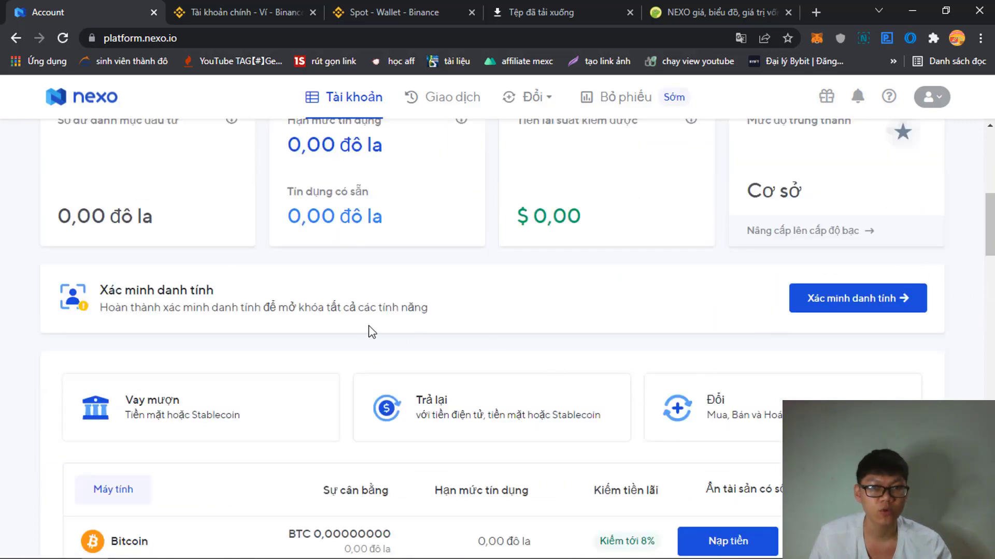
scroll(445, 396, down, 3)
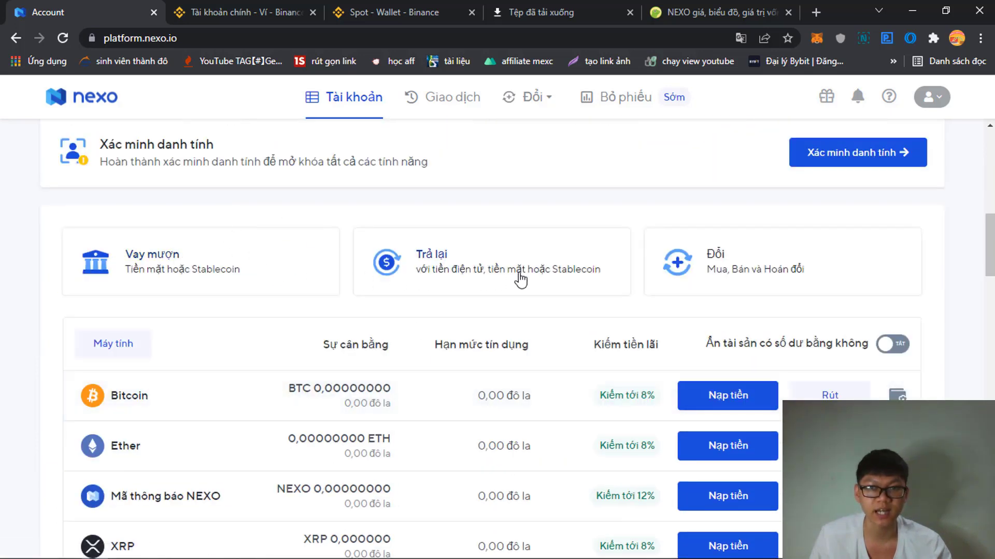
scroll(782, 288, up, 3)
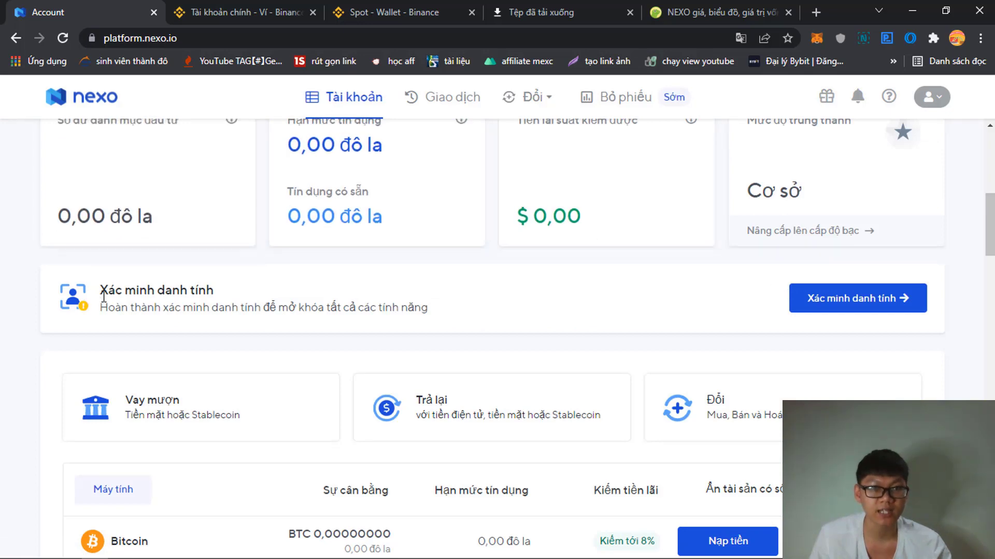
key(alt+Tab)
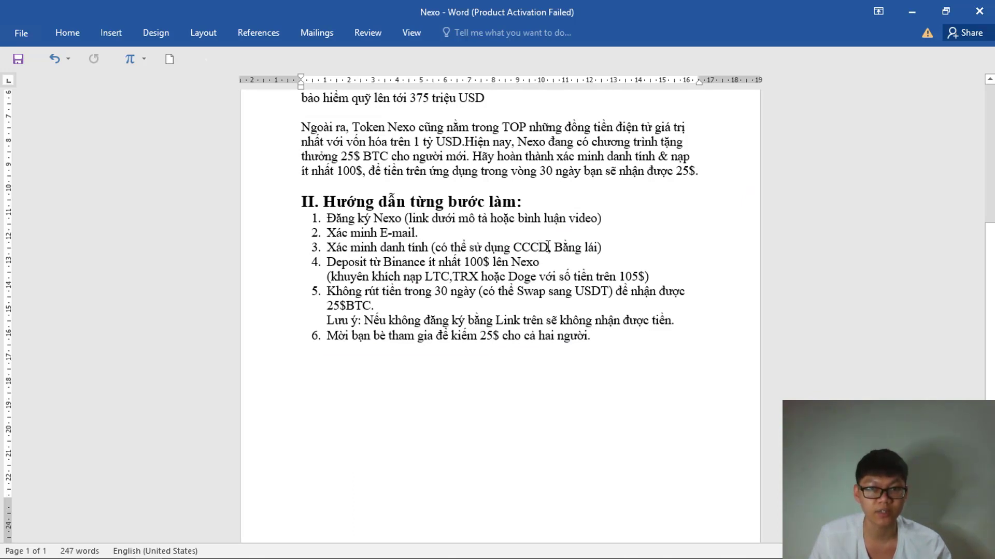
key(alt+Tab)
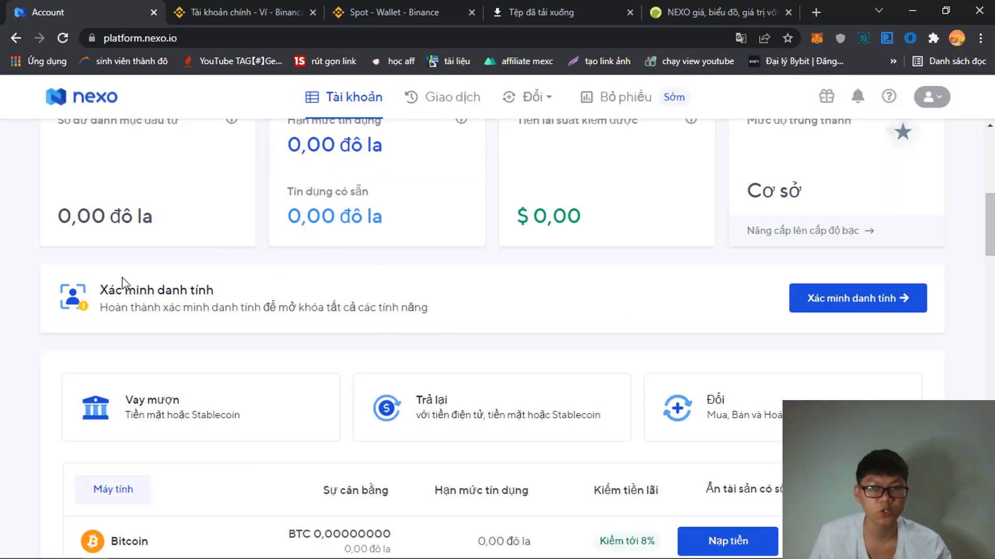
Start identity verification (Xác minh danh tính, Bắt đầu xác minh) to reach the Personal Info form
click(849, 309)
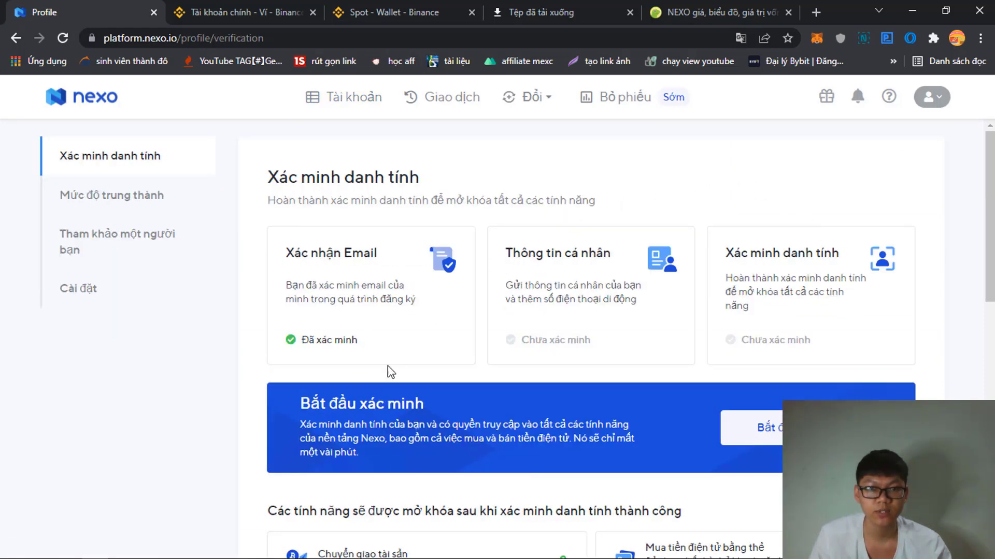
scroll(345, 410, down, 1)
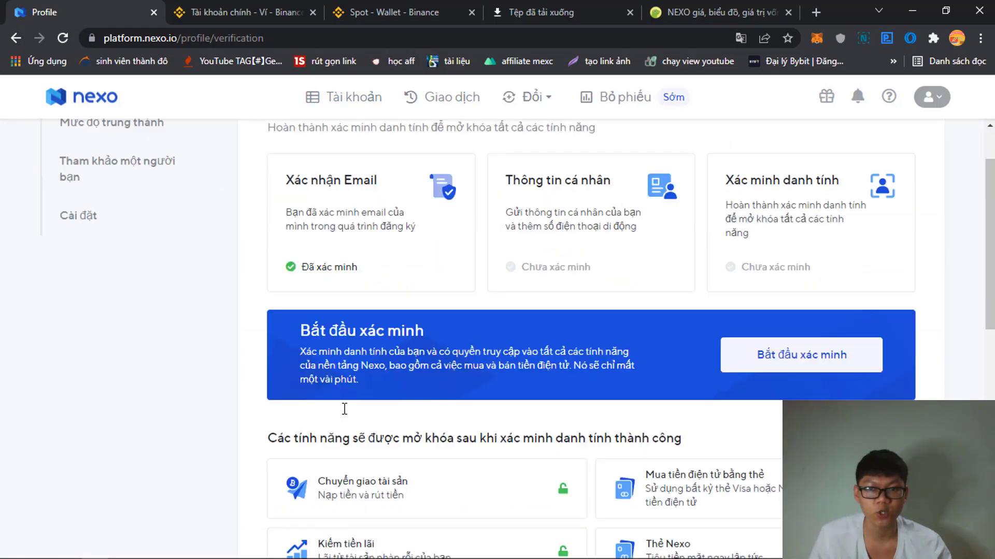
click(800, 357)
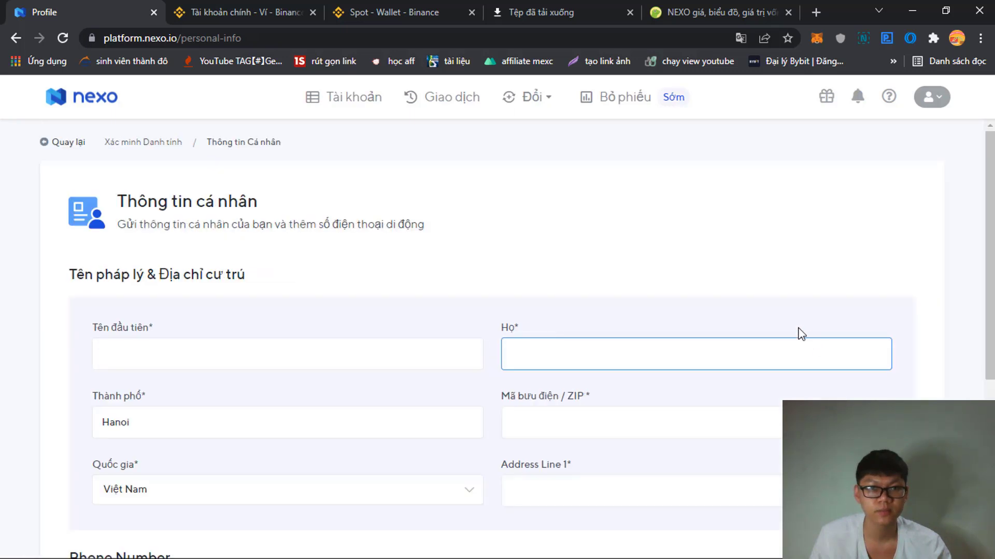
scroll(758, 312, down, 1)
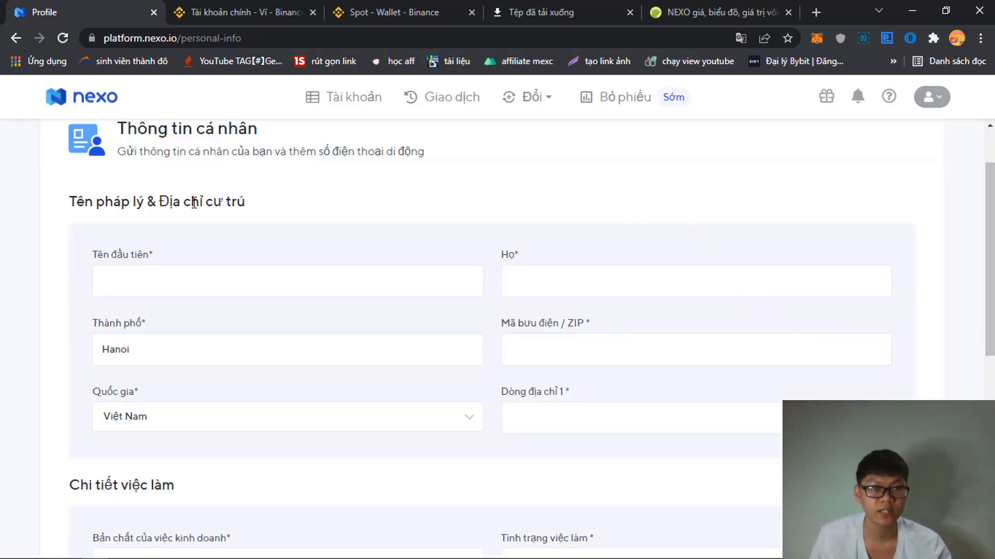
Switch the page's Chrome translation back to the original English
right_click(478, 208)
click(525, 372)
click(661, 67)
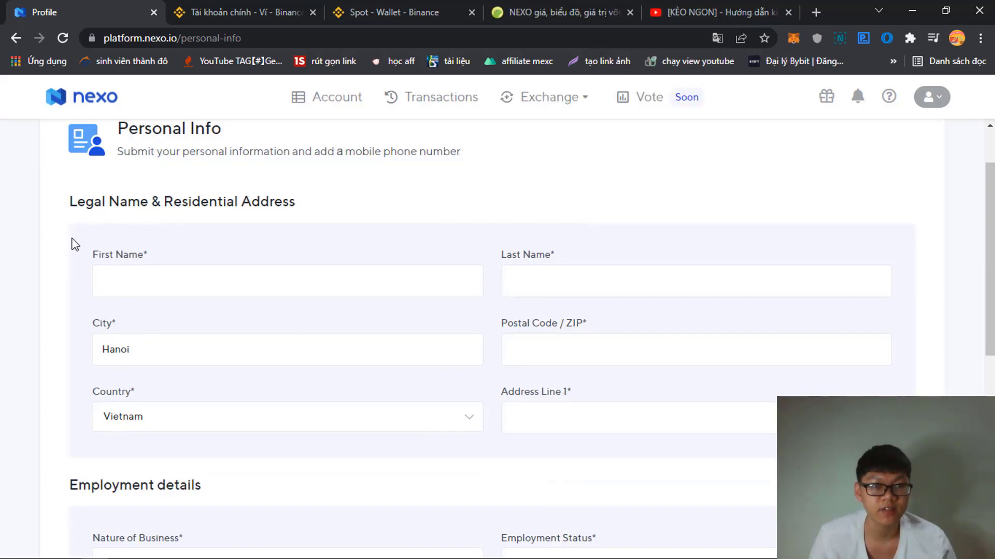
Enter the legal first name and last name in the Personal Info form
click(222, 278)
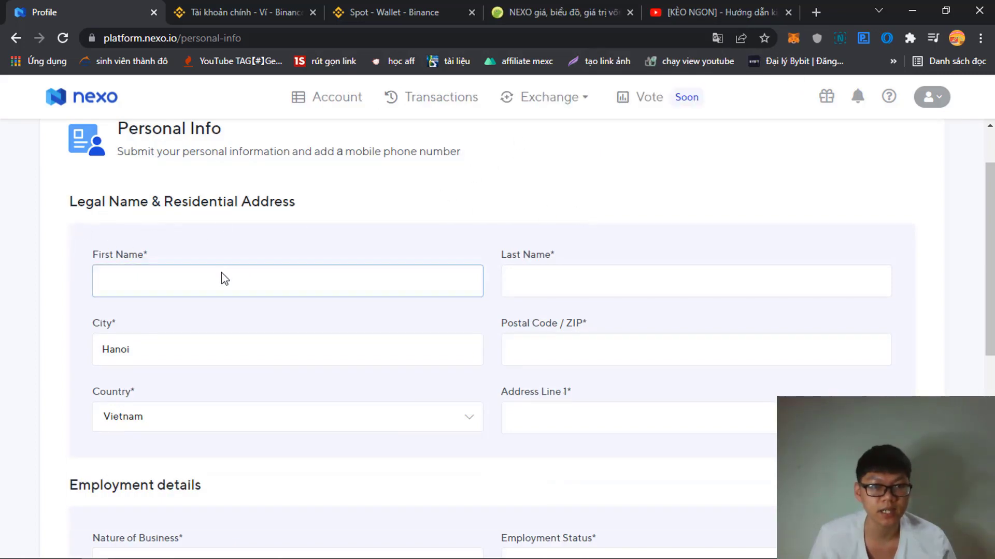
click(189, 284)
click(596, 281)
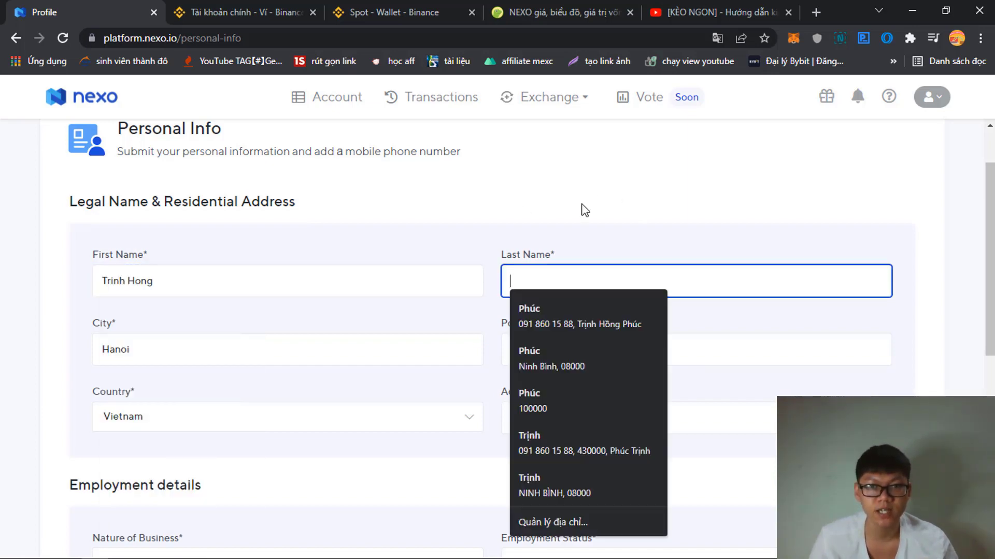
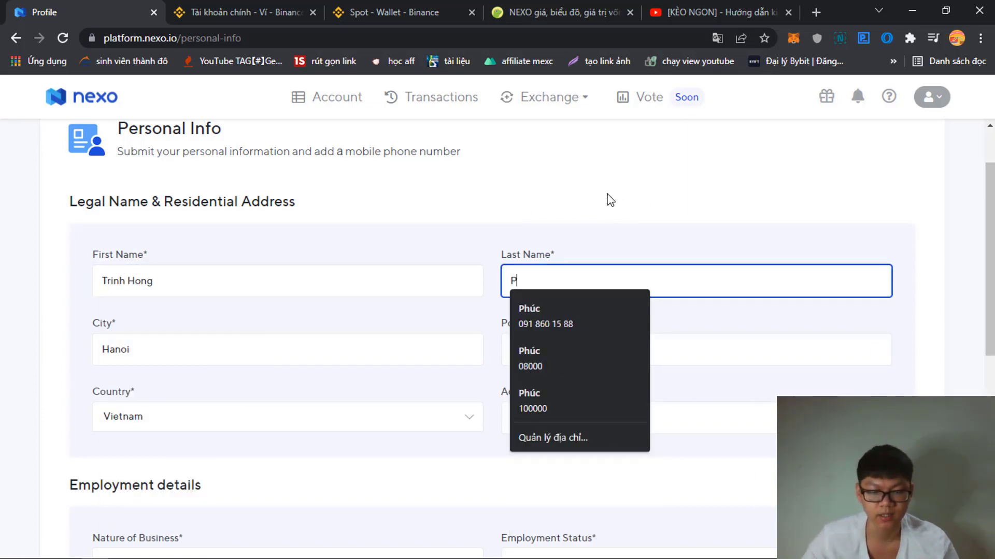
click(610, 201)
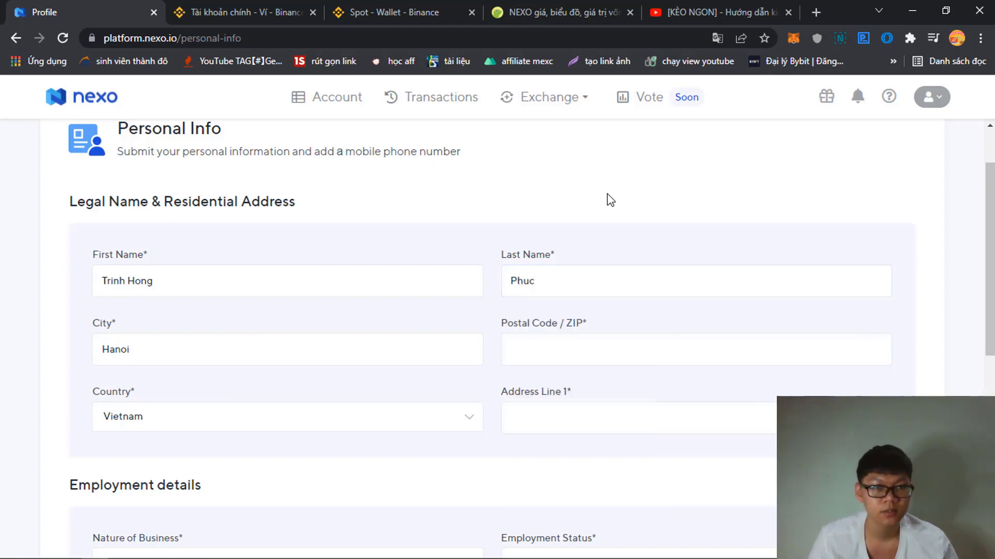
Replace the prefilled city Hanoi with the new city and paste its postal code
scroll(233, 236, down, 1)
click(168, 286)
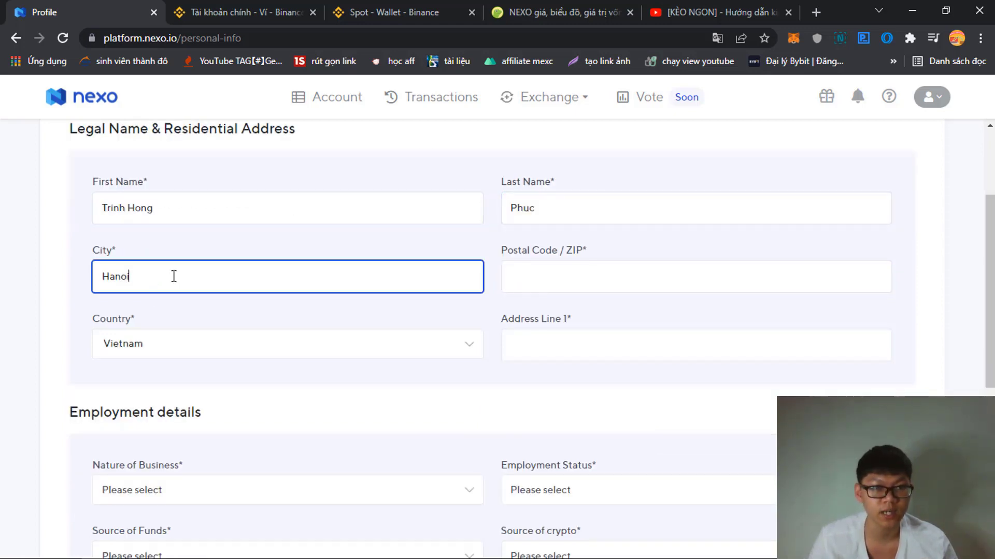
drag(173, 276, 43, 282)
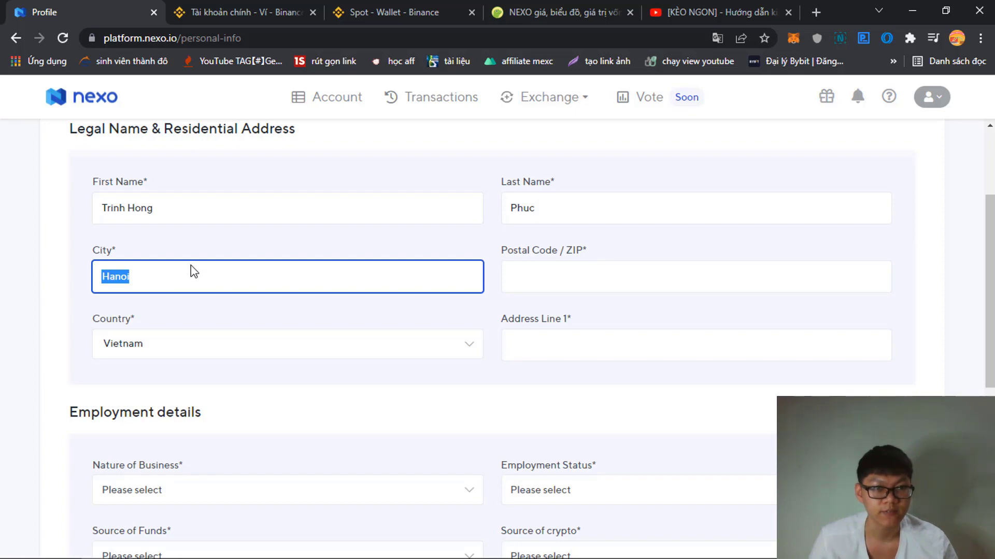
text(Ninh Binh)
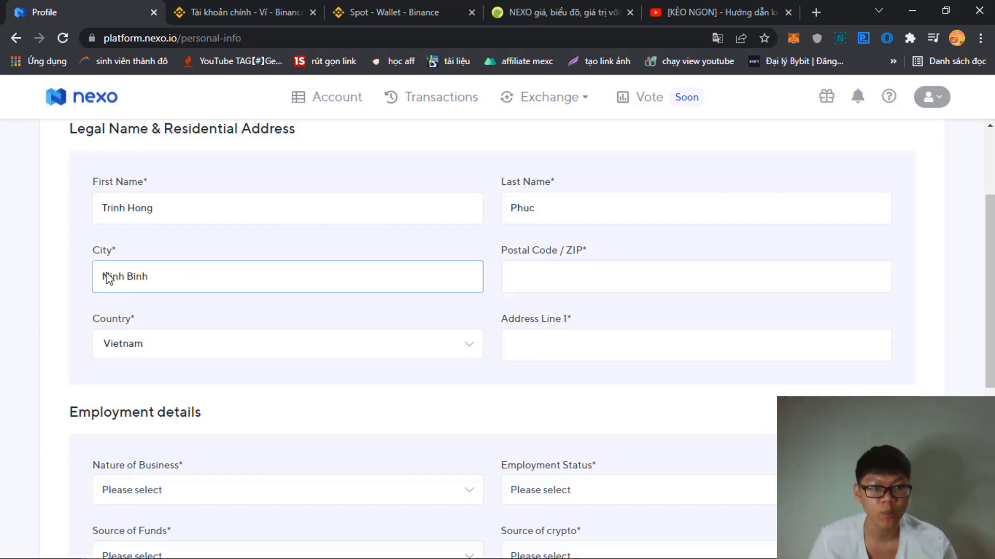
key(Tab)
click(735, 276)
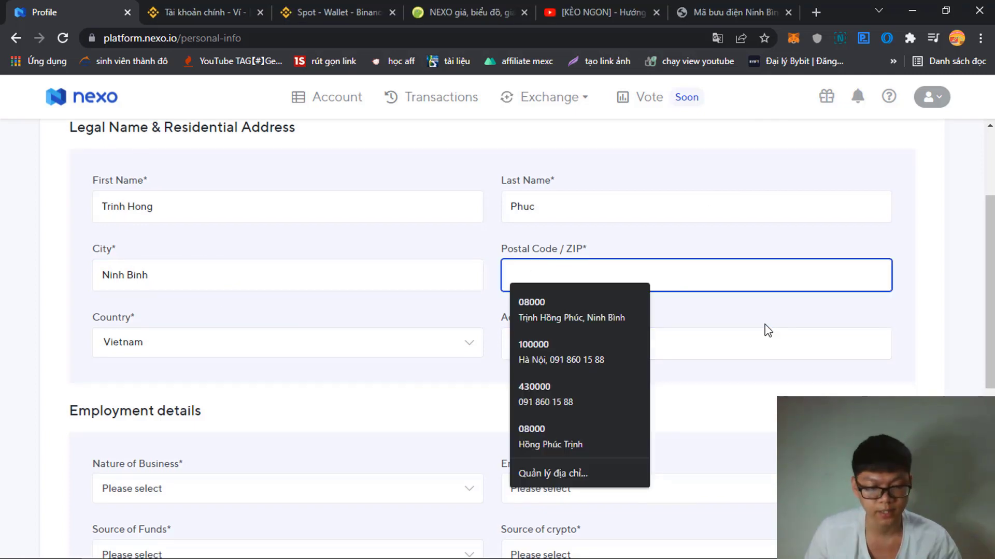
text(08117)
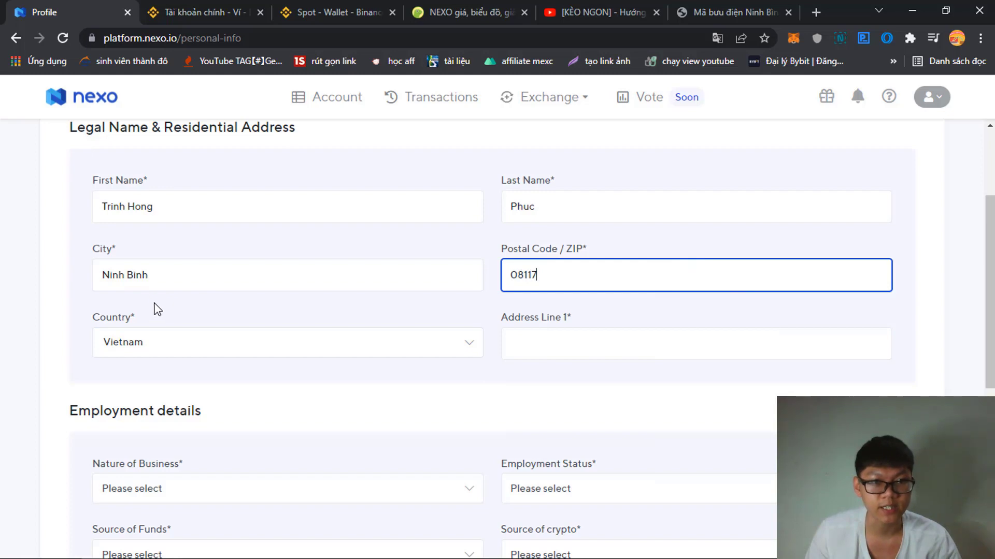
Fill Address Line 1 from a saved Chrome autofill suggestion
scroll(708, 414, down, 2)
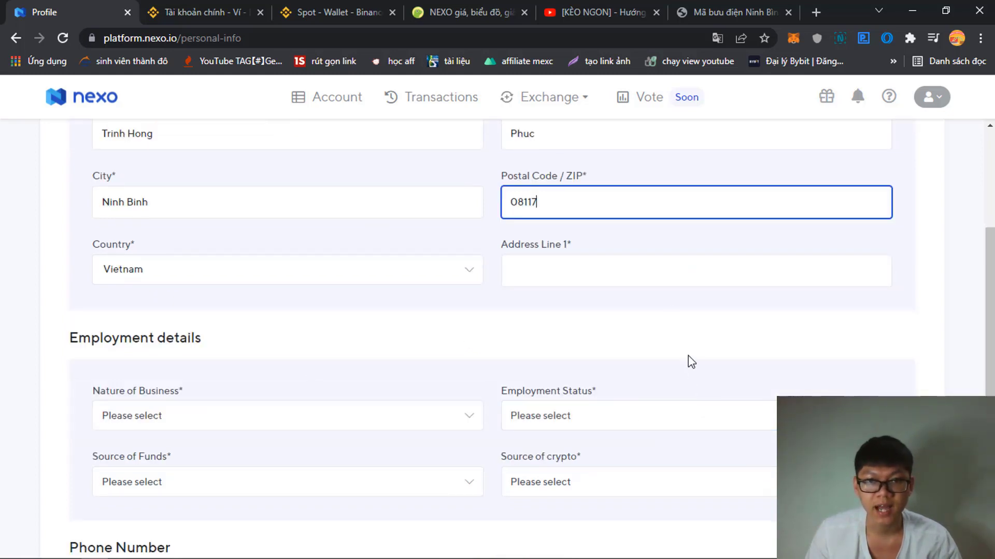
click(553, 272)
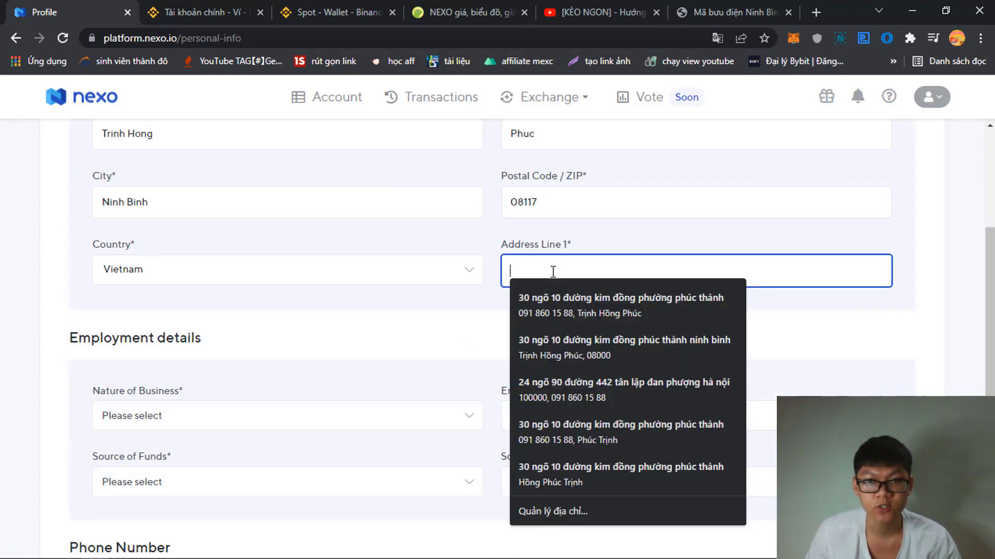
click(622, 347)
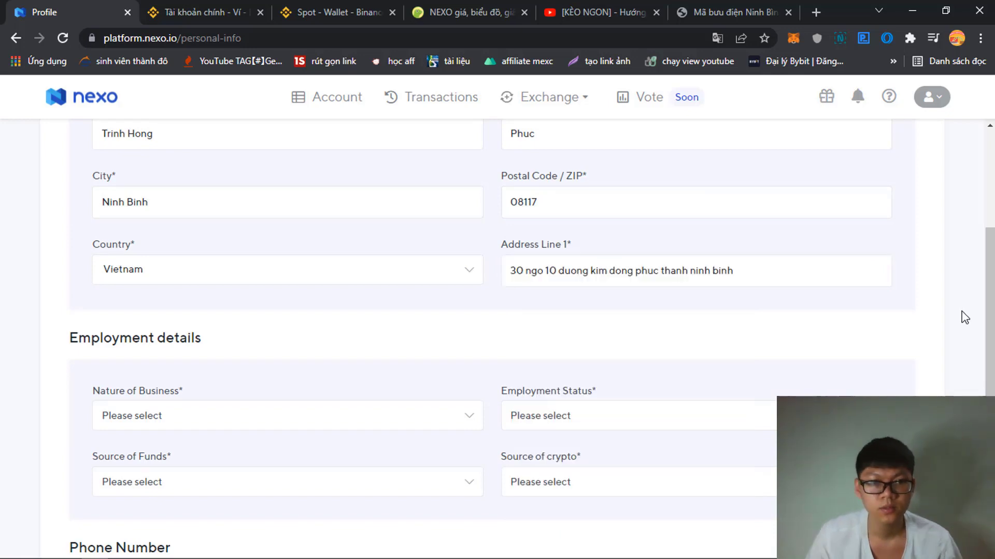
scroll(965, 317, down, 2)
scroll(450, 223, down, 2)
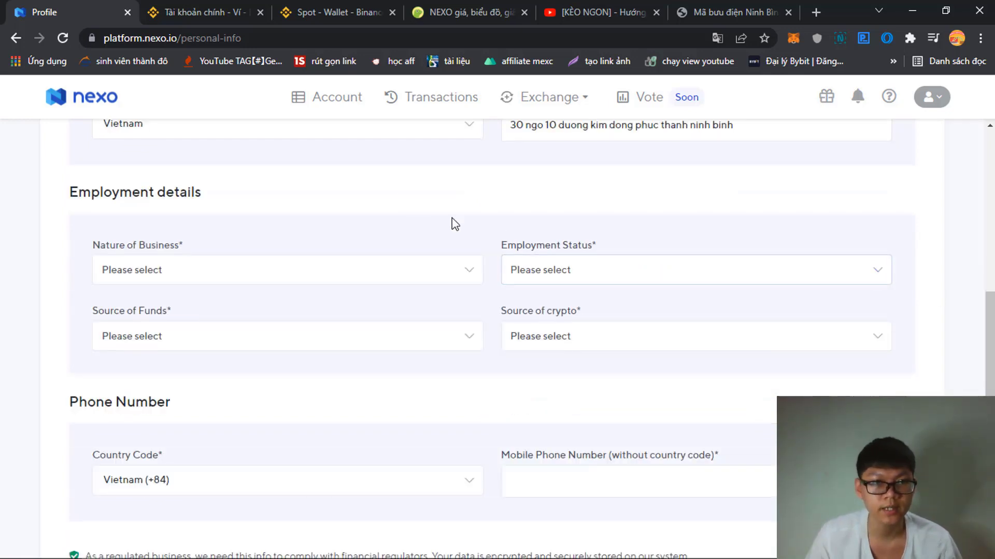
Translate the Personal Info page into Vietnamese
right_click(342, 180)
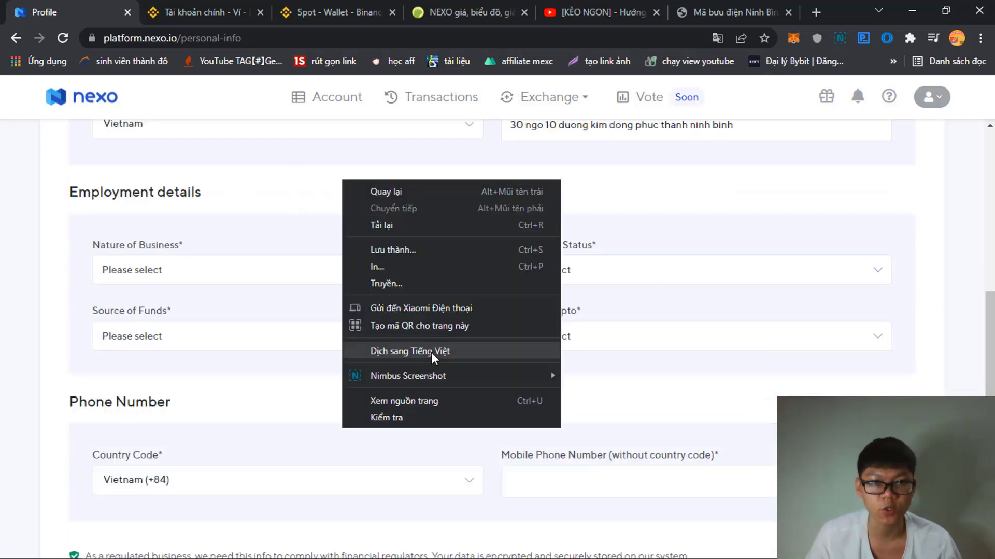
click(369, 351)
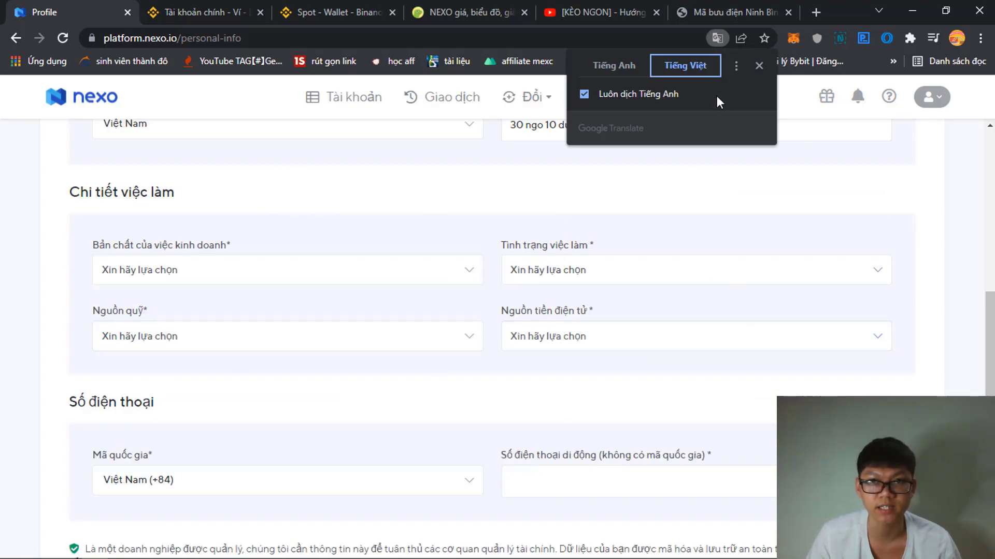
click(272, 197)
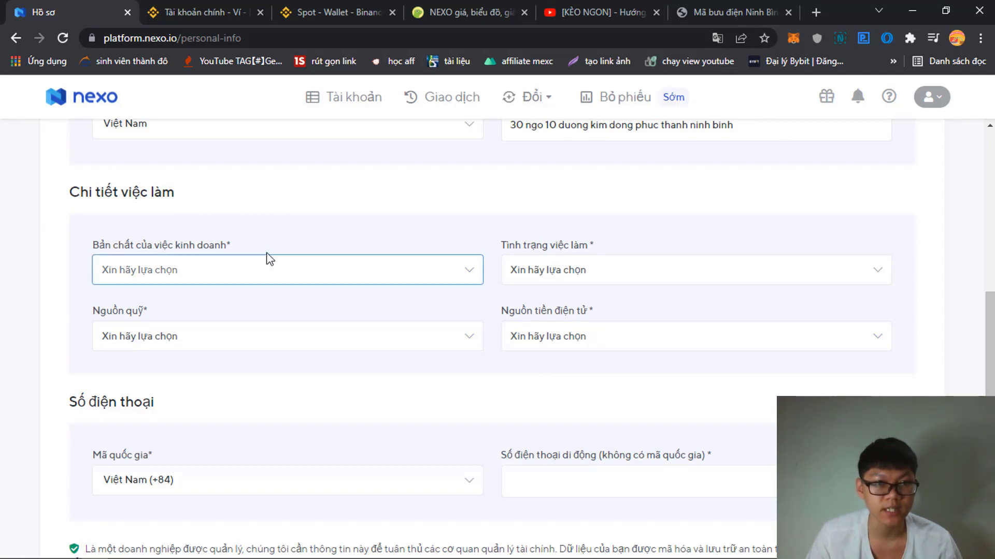
Fill in the employment details, including the business type
click(224, 267)
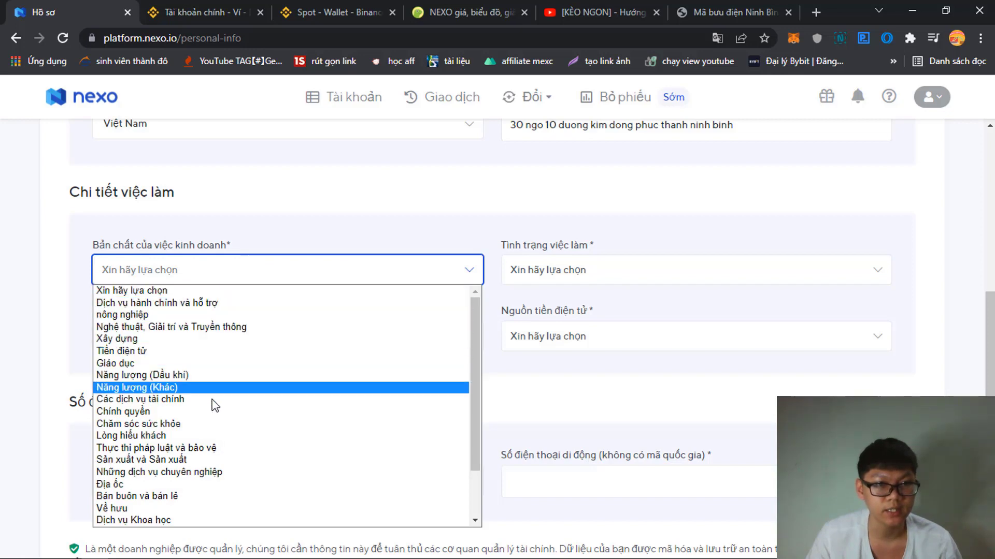
scroll(231, 469, down, 2)
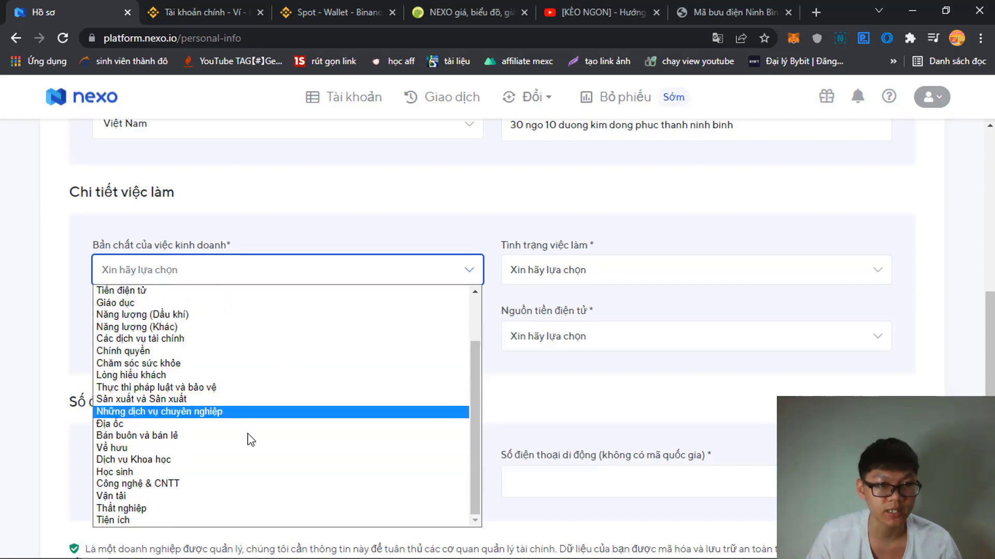
scroll(296, 354, up, 2)
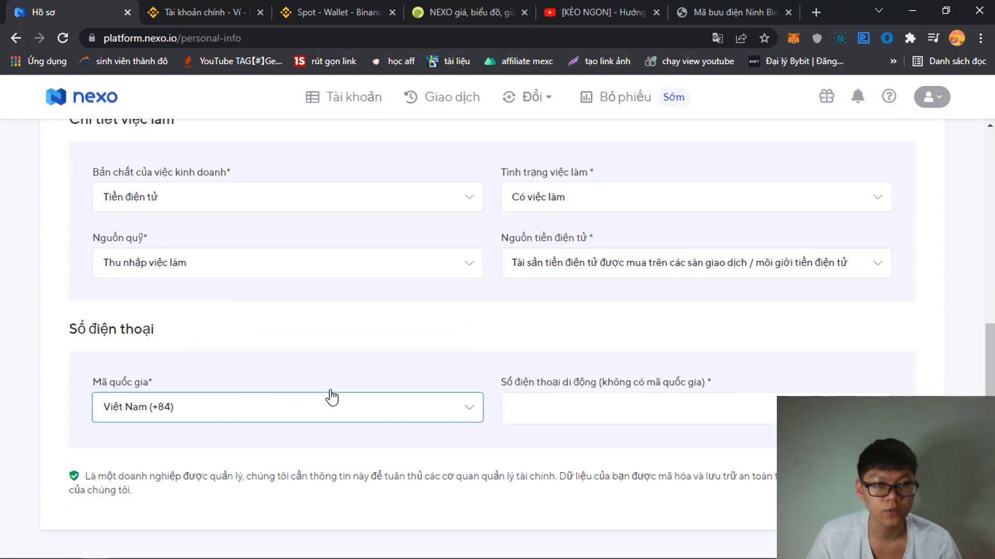
scroll(332, 396, down, 1)
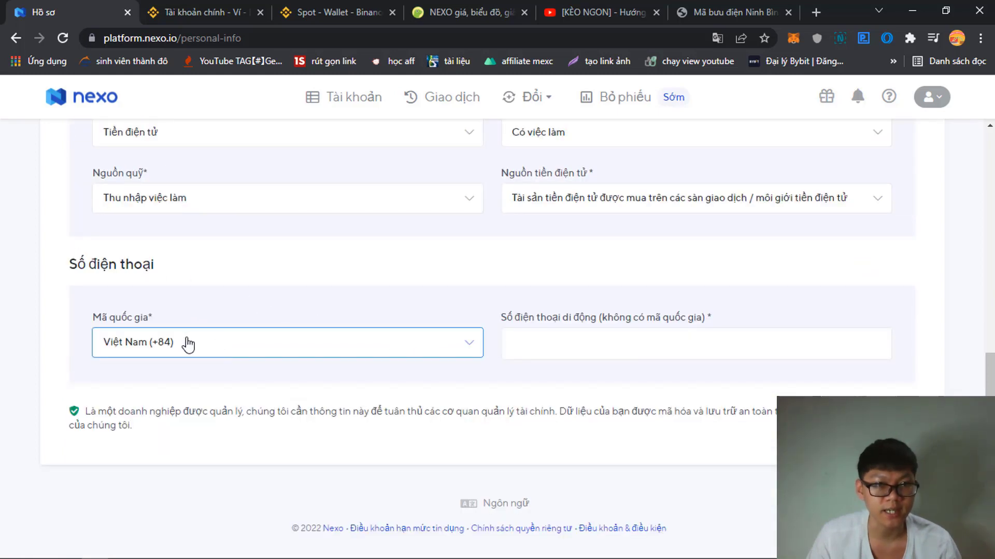
Fill the mobile number from the saved suggestion and submit the form for phone verification
click(580, 340)
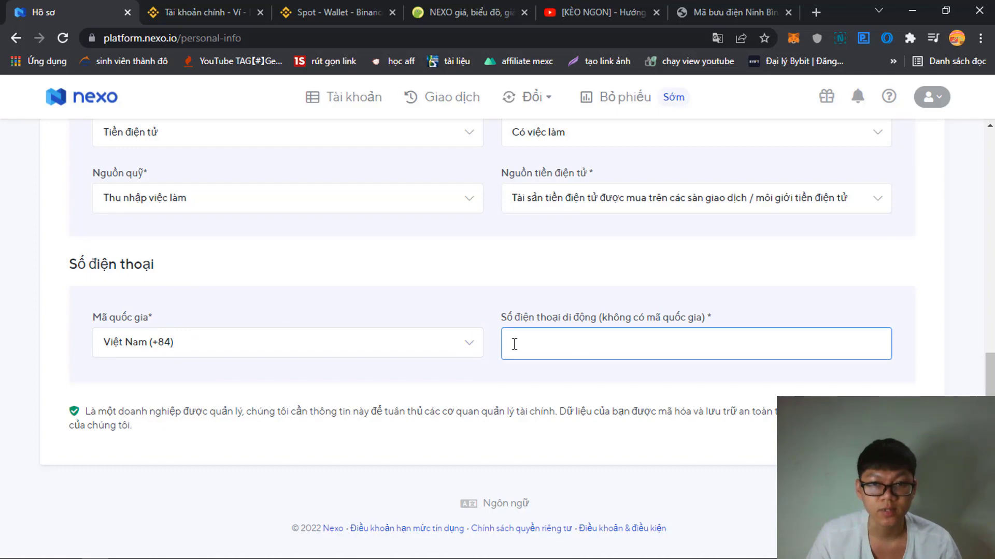
click(570, 344)
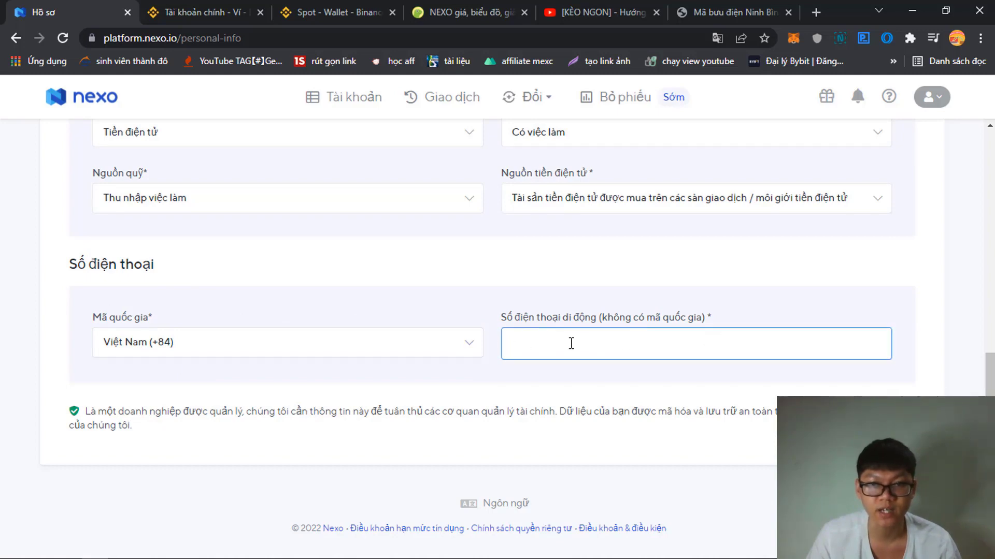
click(549, 372)
click(941, 305)
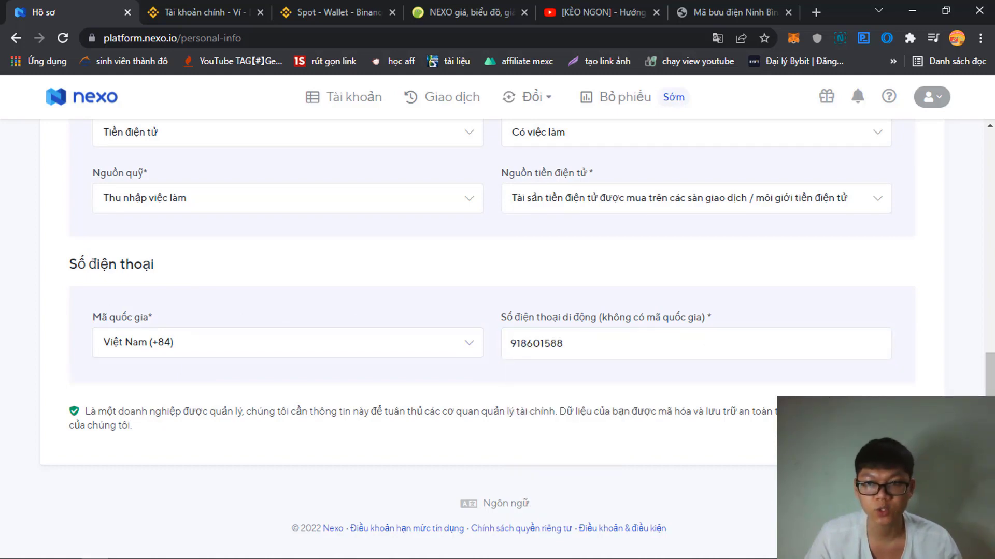
click(881, 441)
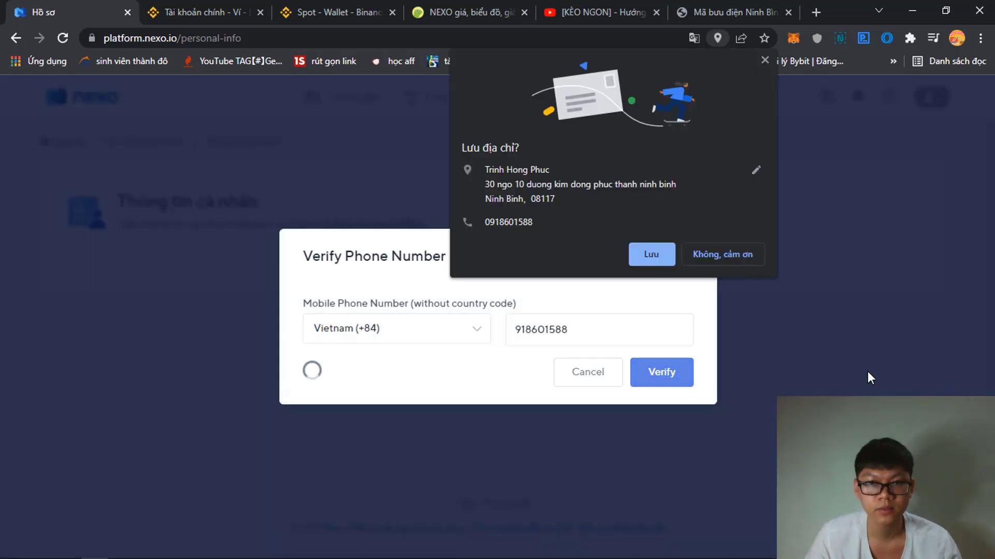
Save the address in Chrome, then paste the SMS code and verify the phone number
click(651, 255)
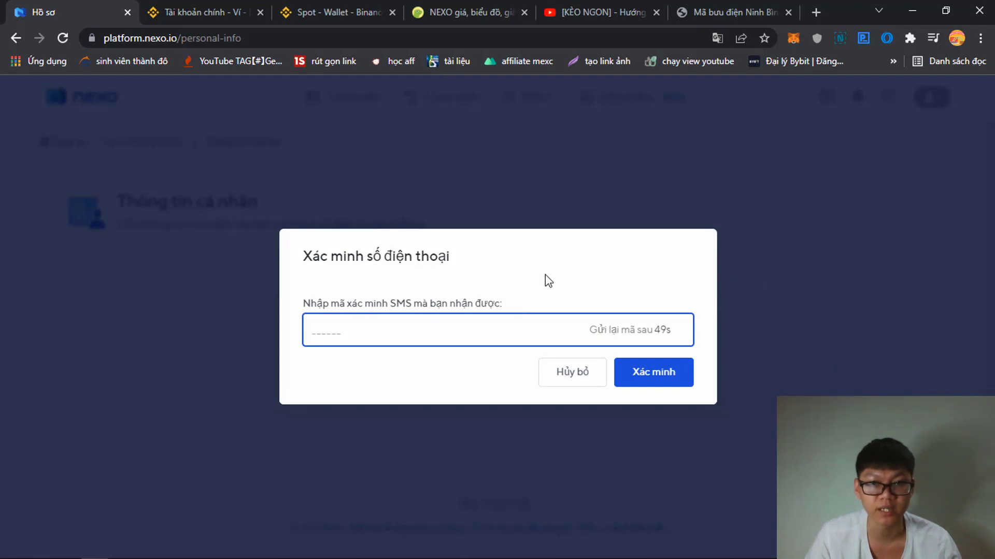
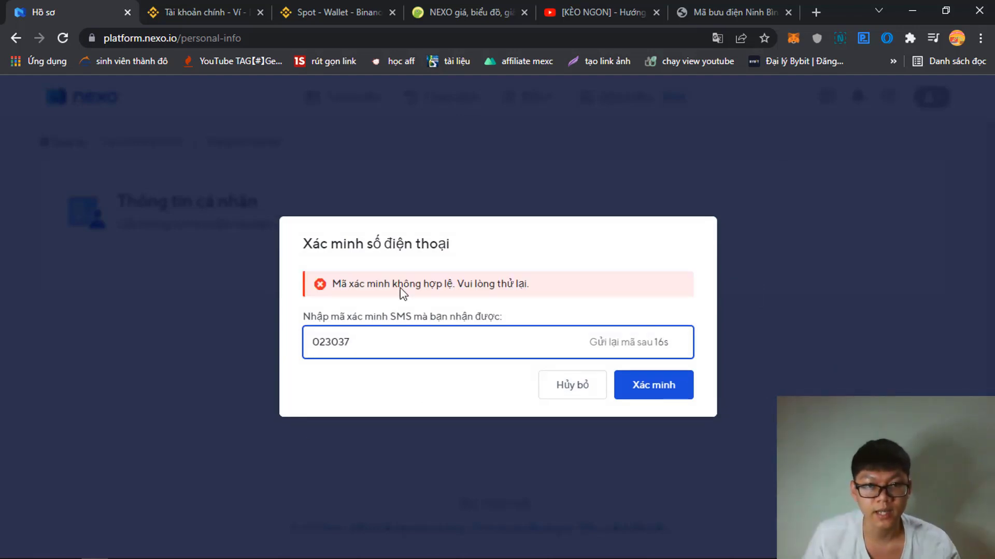
click(657, 392)
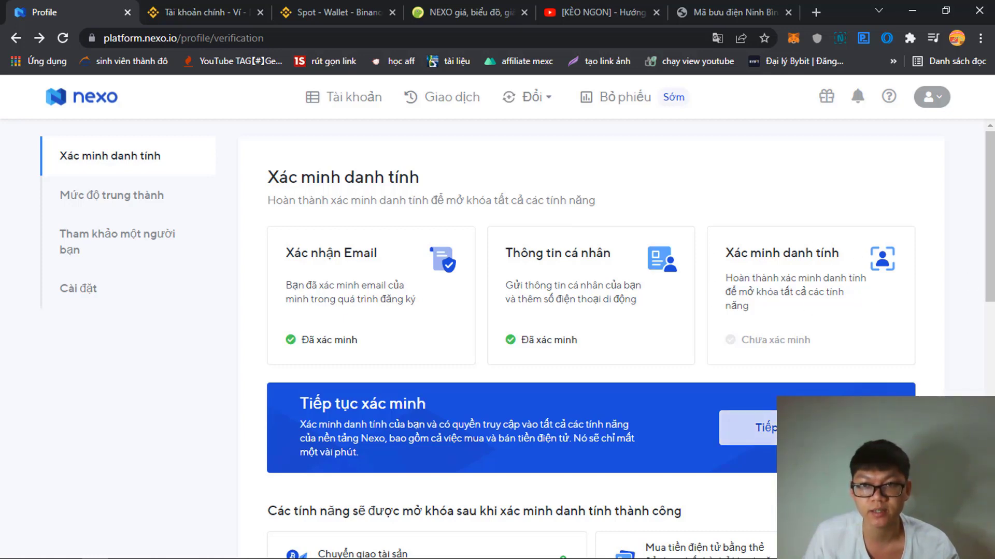
Begin identity verification with Vietnam as country and Carte d'identité as the document
click(790, 428)
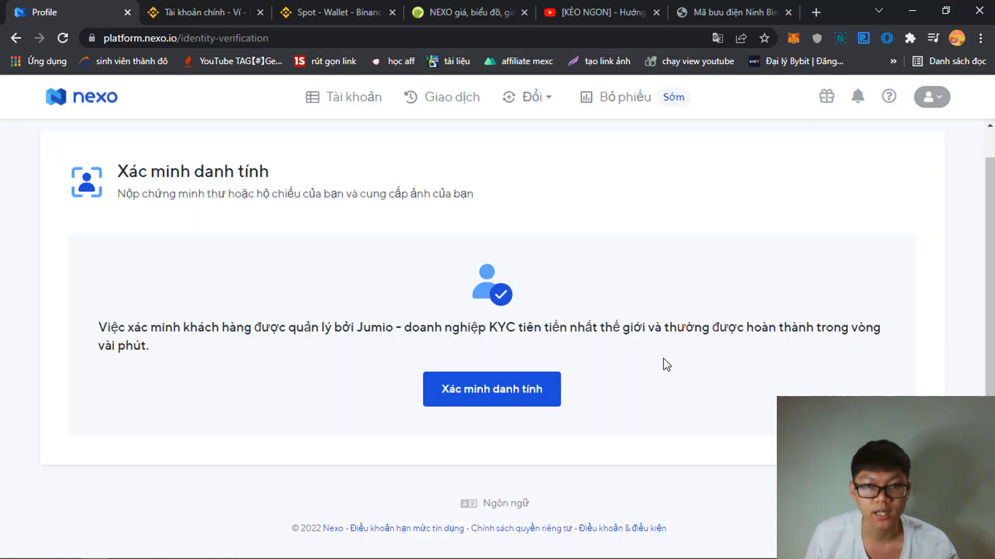
click(516, 391)
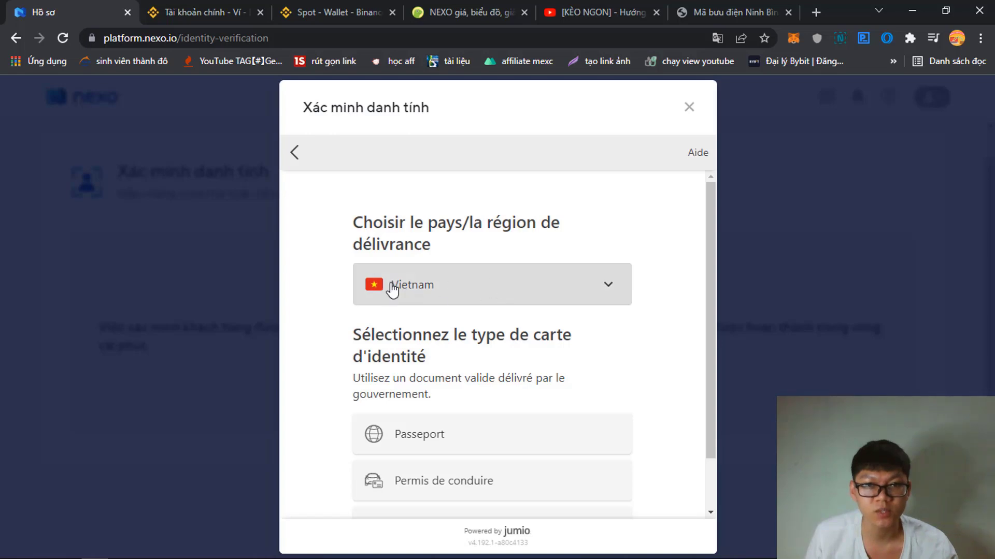
scroll(666, 380, down, 1)
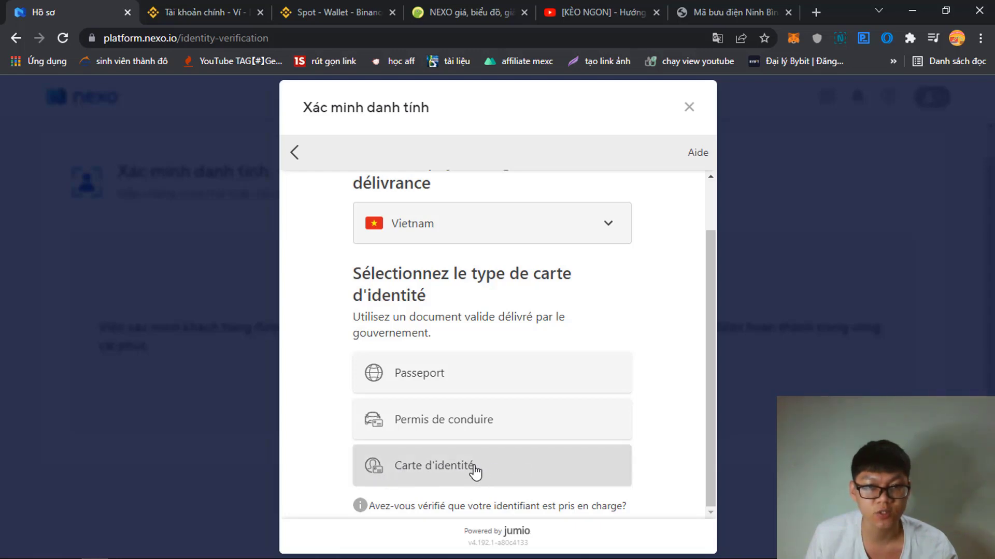
click(521, 466)
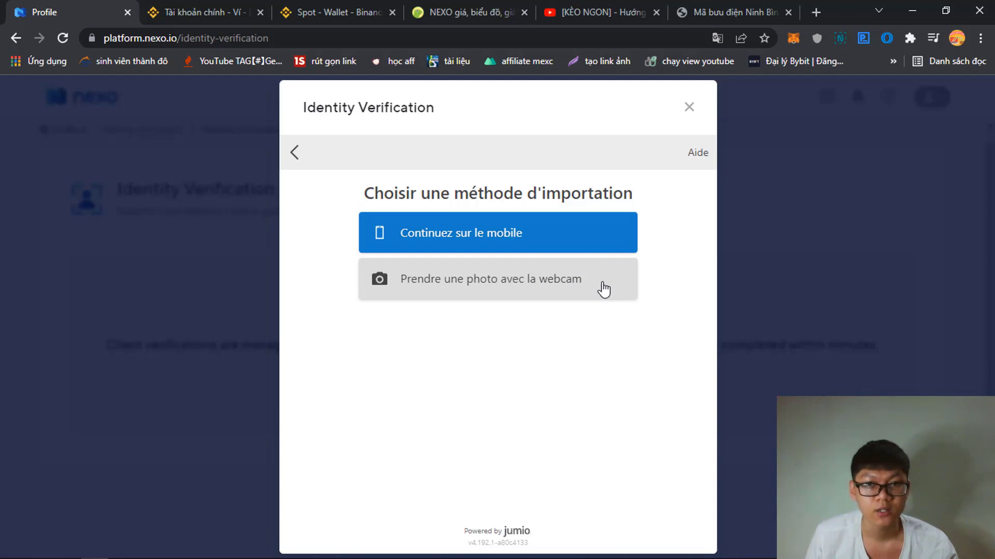
Choose "Continuez sur le mobile" to continue the Jumio check on a phone
click(579, 239)
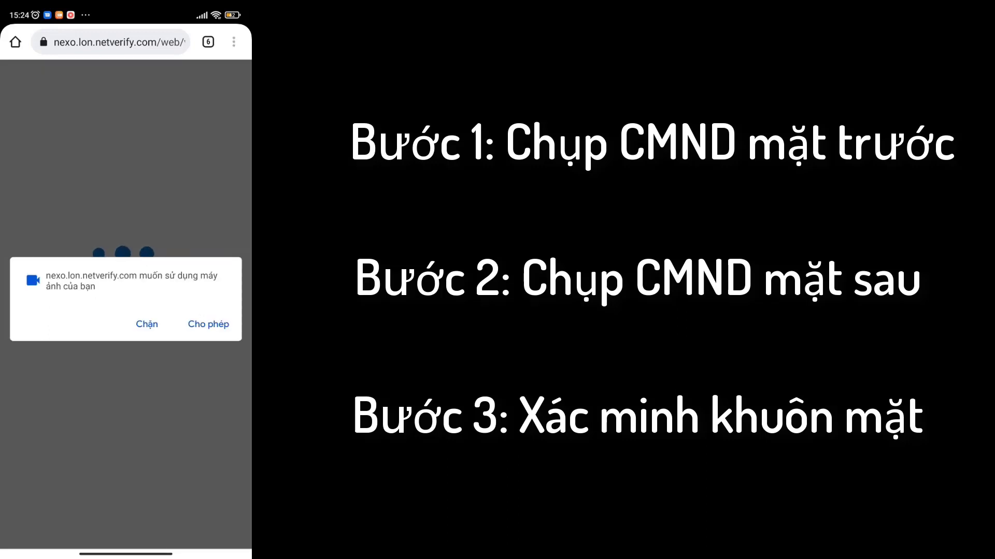
Allow camera access, photograph the ID card's front and back, and start face verification
click(207, 324)
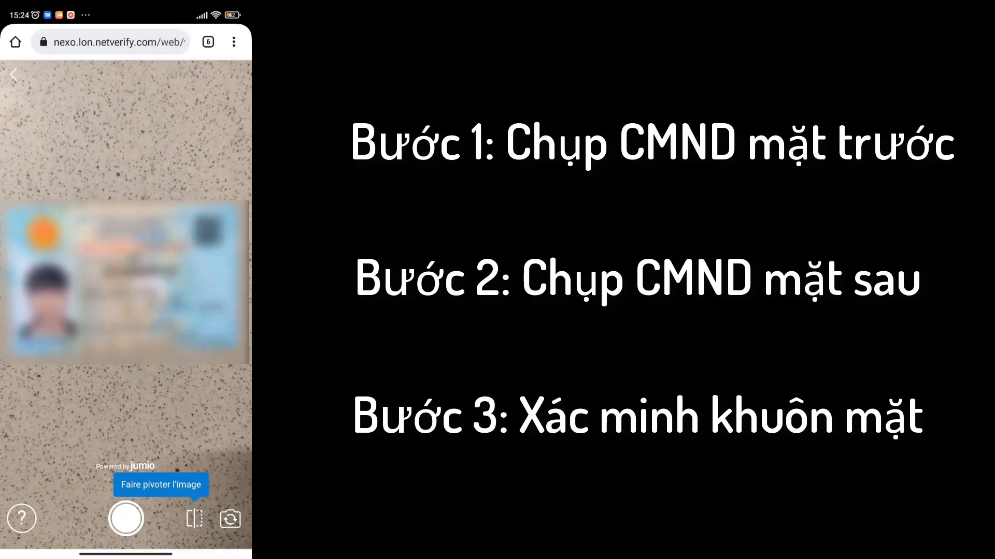
click(126, 519)
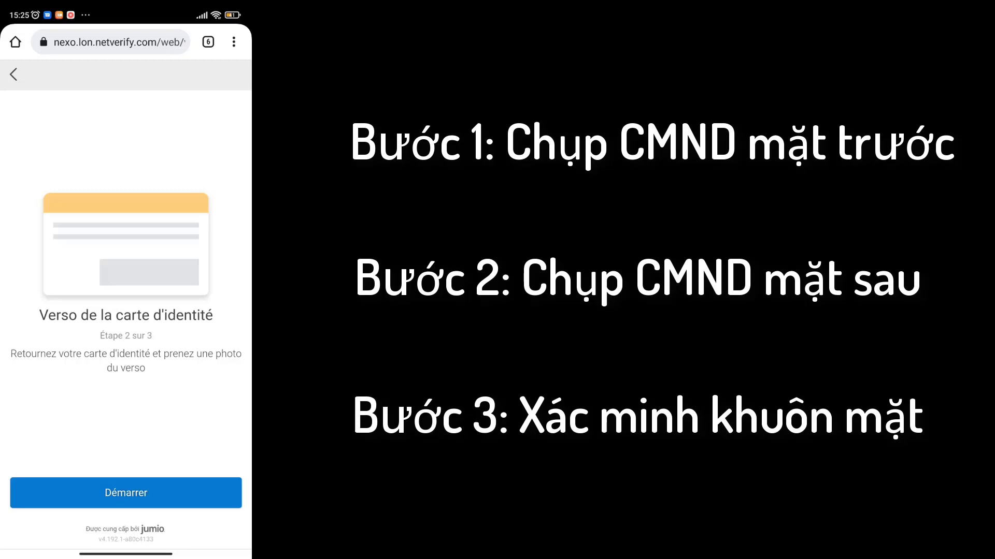
click(126, 493)
click(126, 518)
click(125, 519)
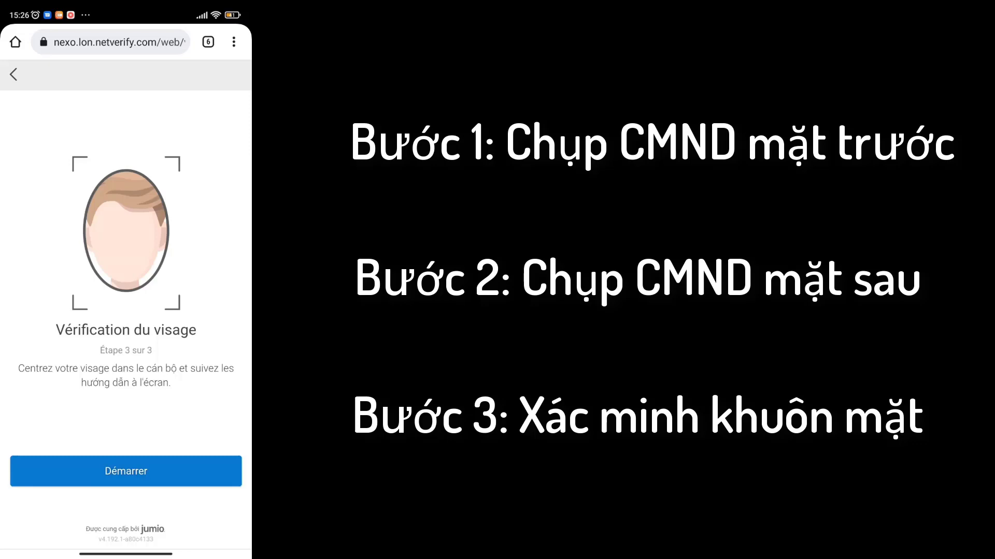
click(126, 471)
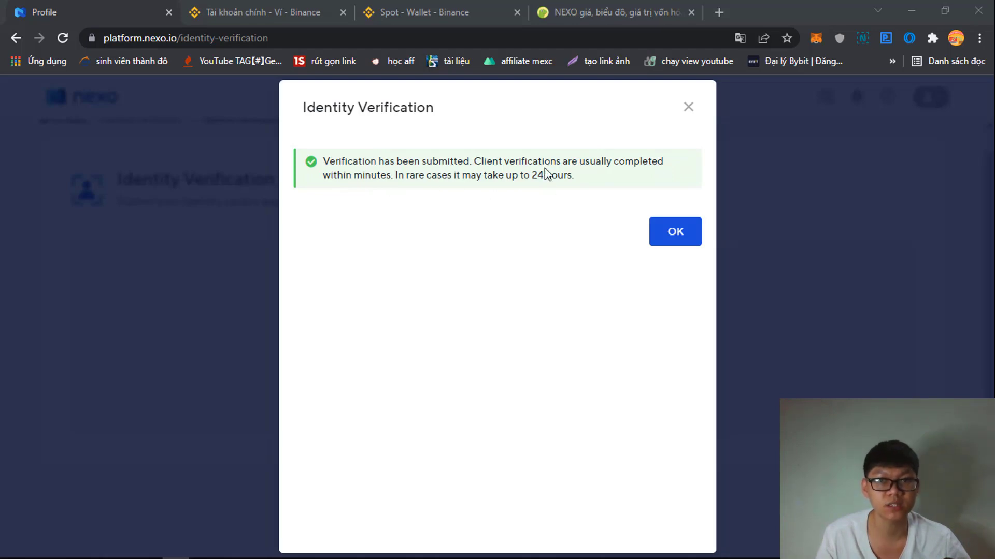
Dismiss the submission notice and return to the Nexo dashboard
click(684, 232)
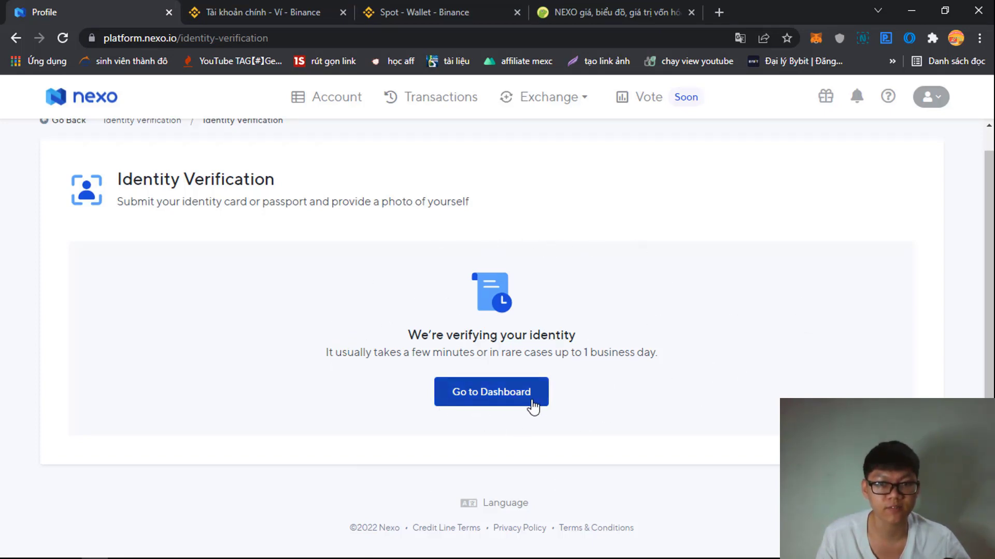
click(508, 400)
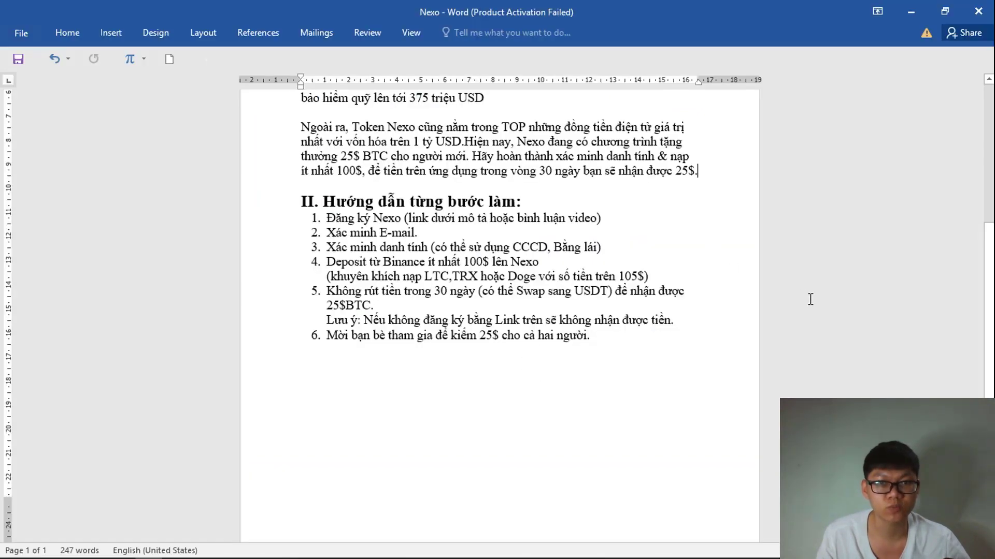
scroll(810, 299, down, 1)
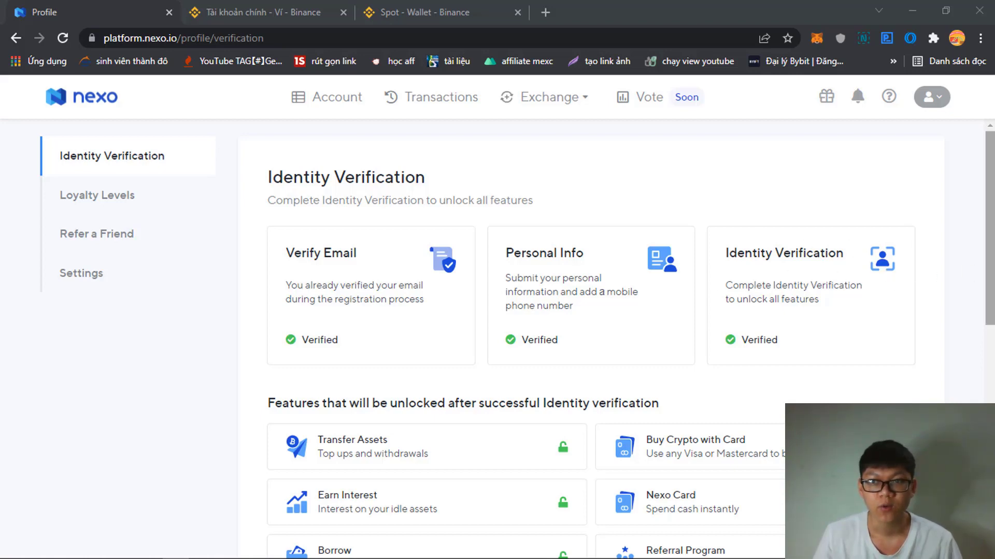
Open the Account overview and scroll the asset list down to Litecoin
mouse_move(991, 228)
mouse_down()
mouse_move(991, 240)
mouse_move(991, 230)
mouse_up()
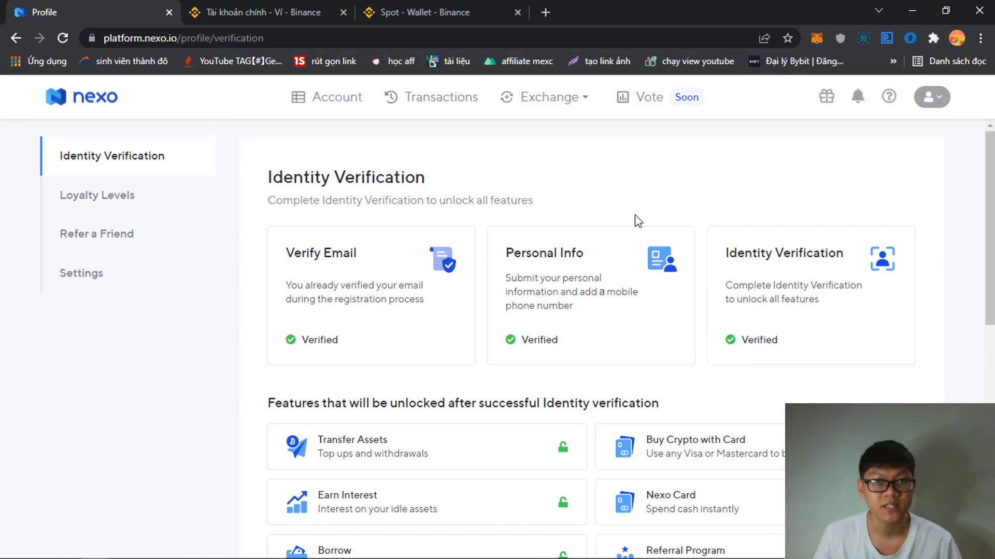
click(329, 102)
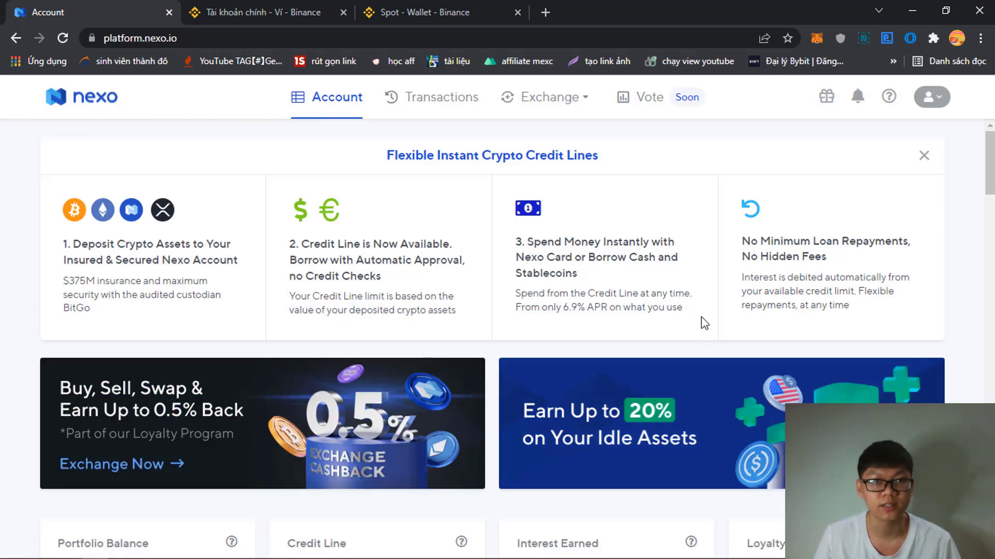
scroll(942, 331, down, 15)
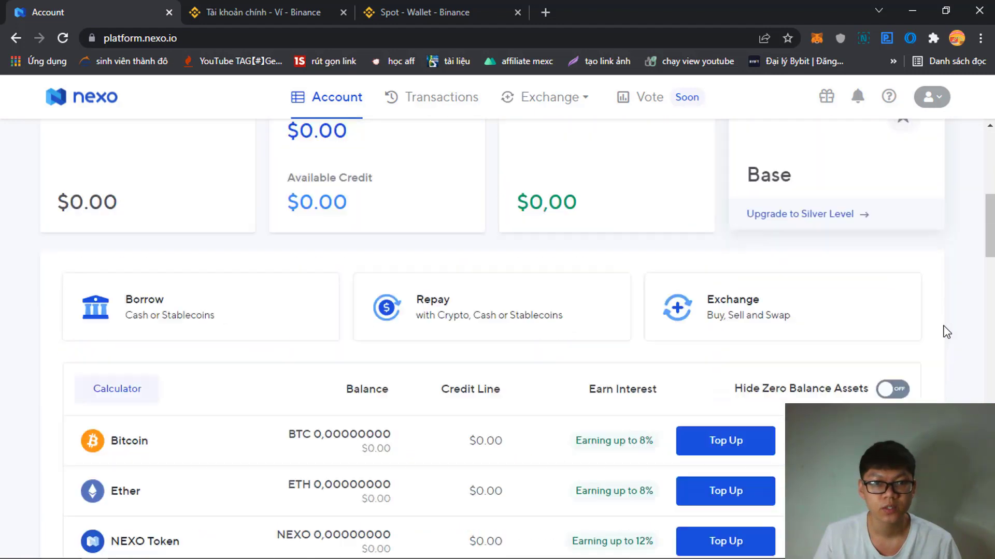
scroll(945, 331, down, 6)
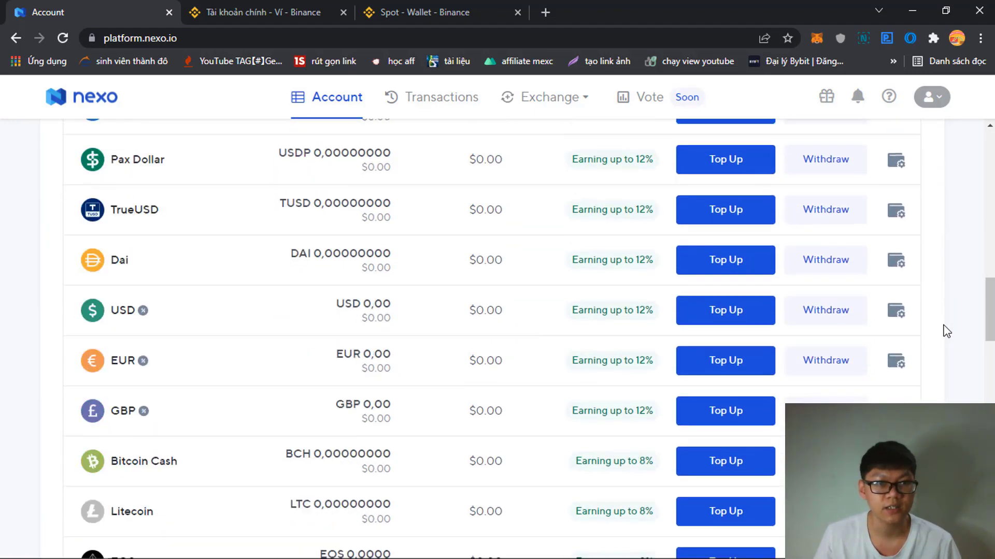
scroll(946, 331, down, 2)
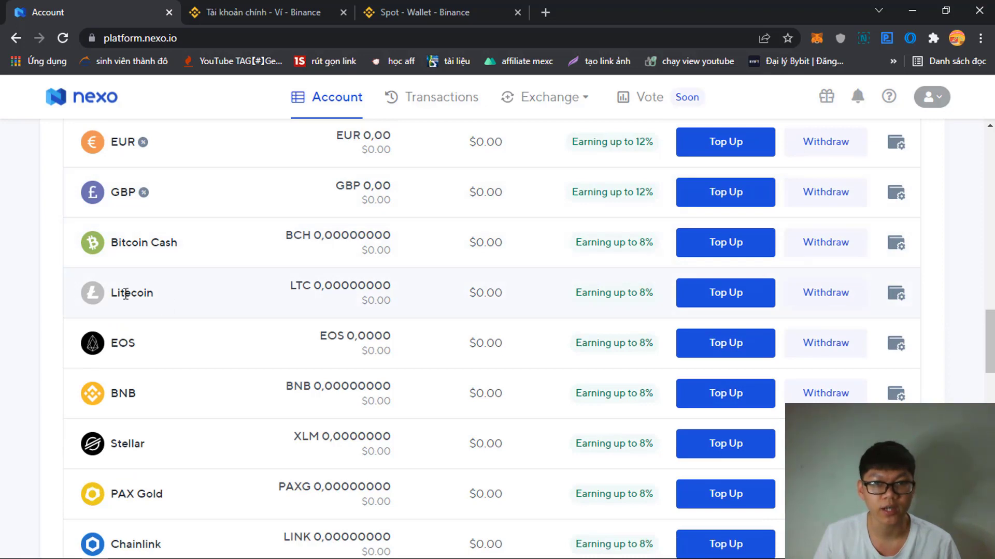
Open Litecoin's Top Up details and copy its deposit address
click(742, 300)
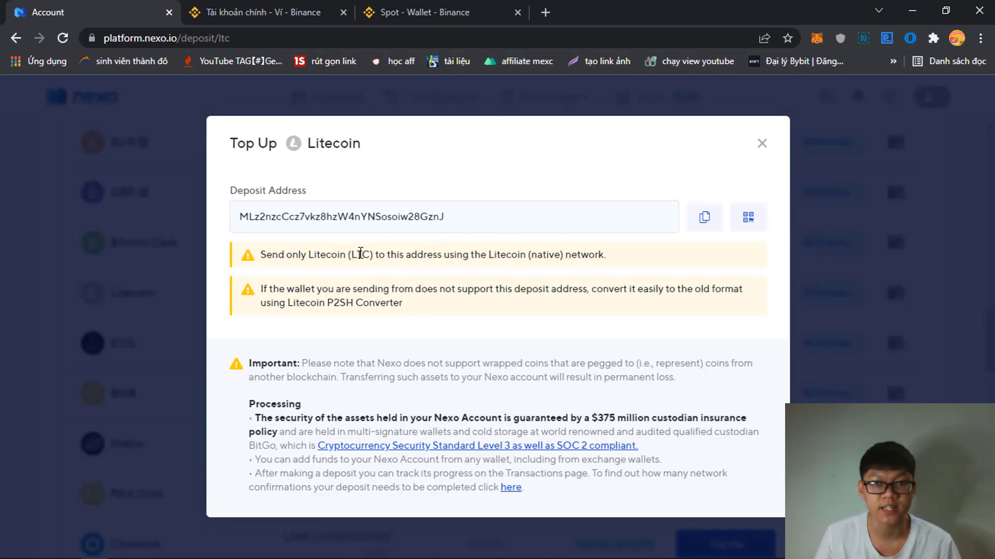
click(704, 222)
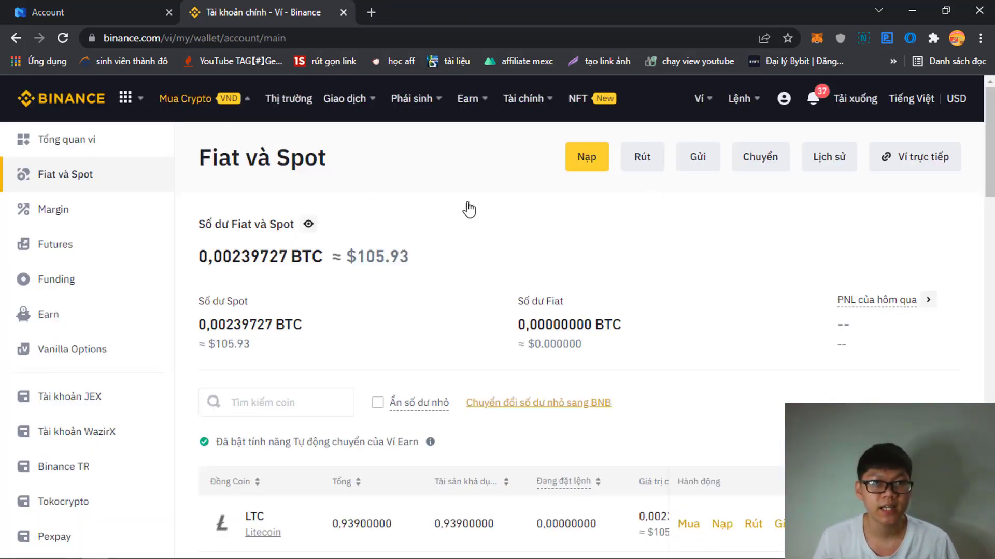
Start an LTC withdrawal and paste the Nexo deposit address as the destination
scroll(683, 247, down, 3)
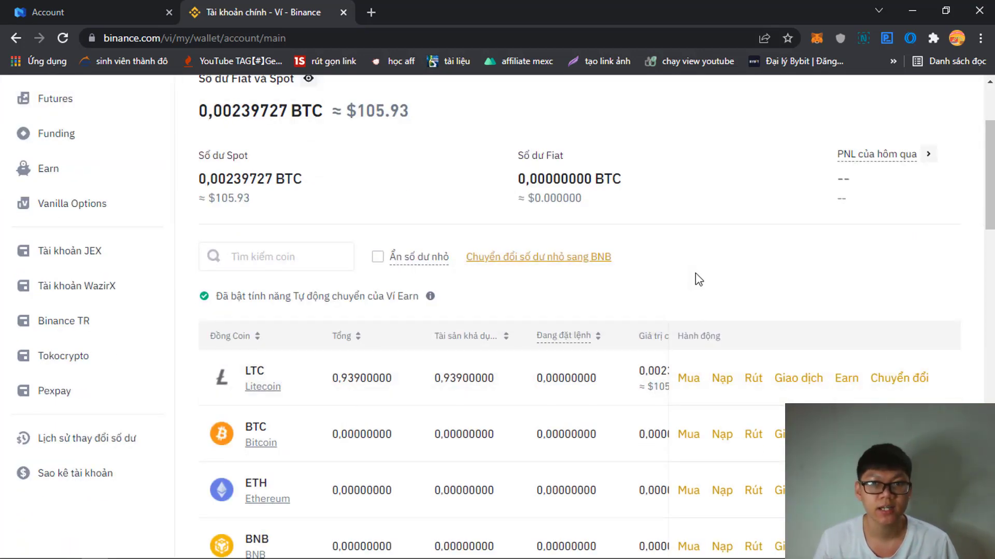
click(753, 378)
click(410, 223)
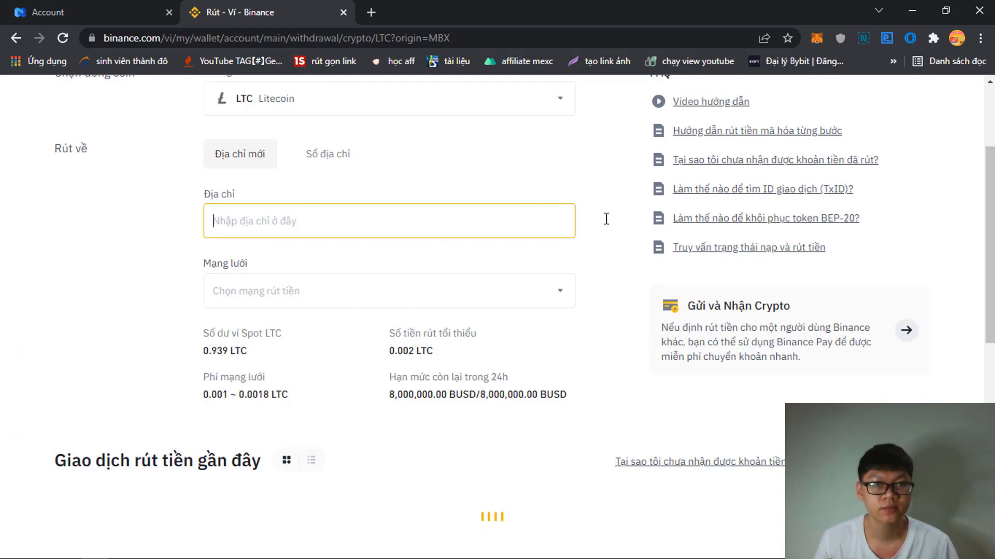
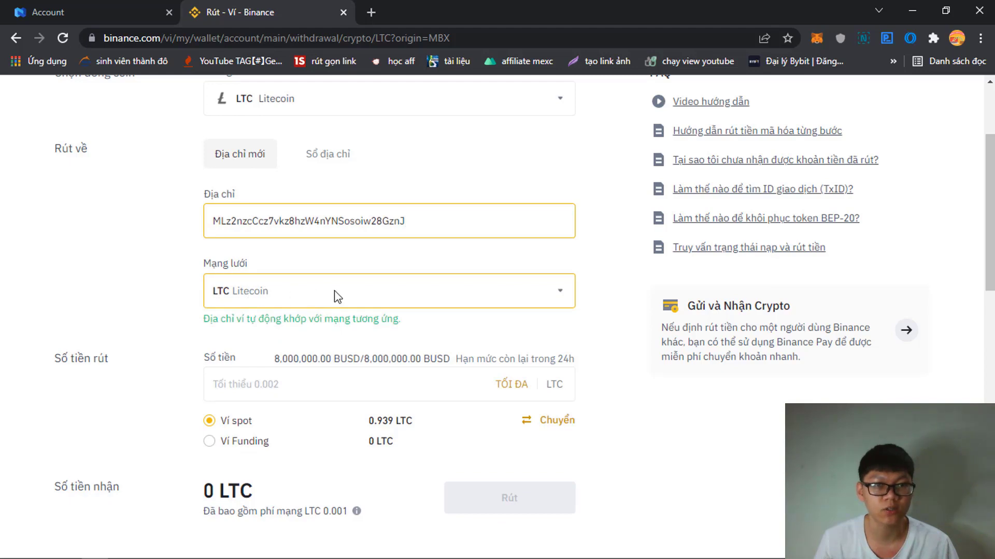
Enter a withdrawal amount of 0.939 LTC, receiving 0.938 LTC
scroll(618, 332, up, 3)
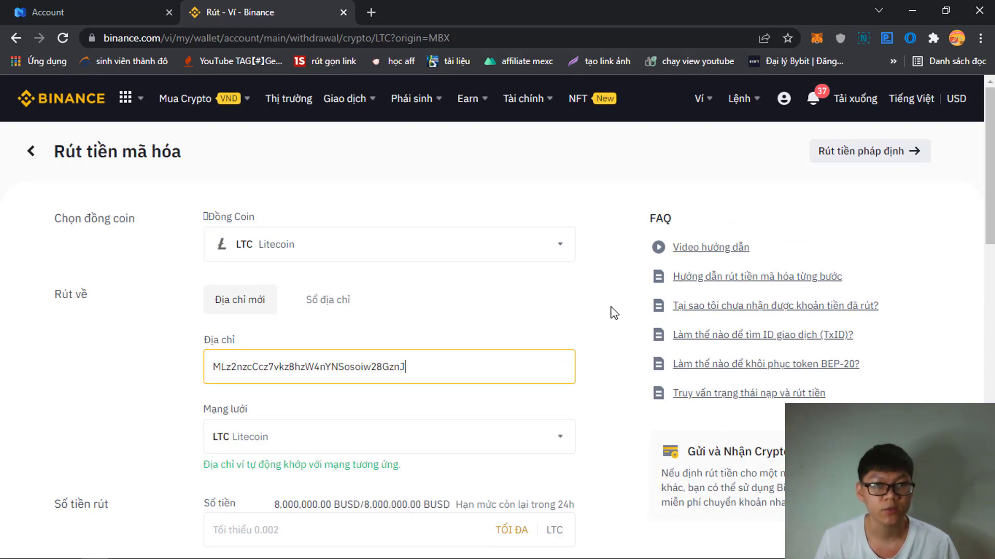
scroll(613, 312, down, 2)
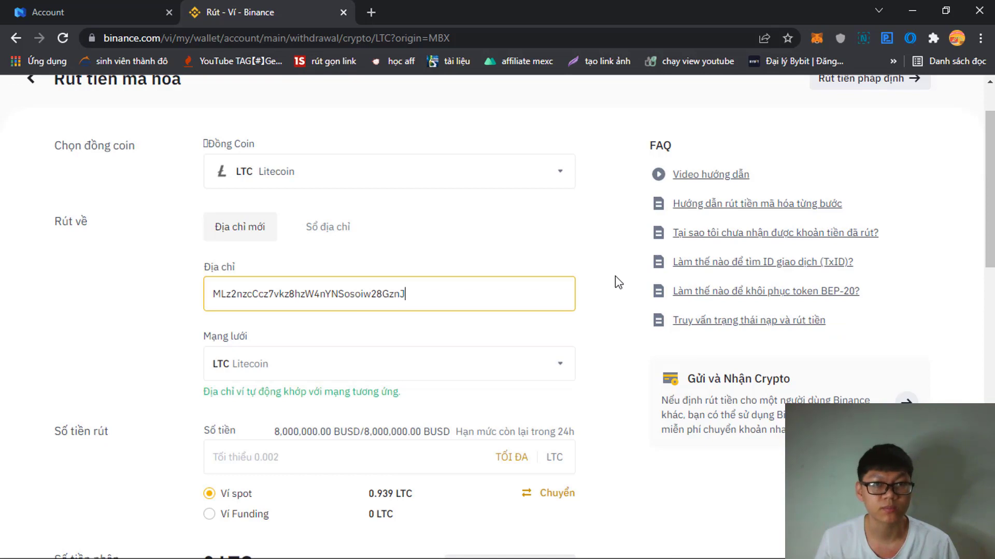
scroll(619, 282, down, 4)
click(463, 301)
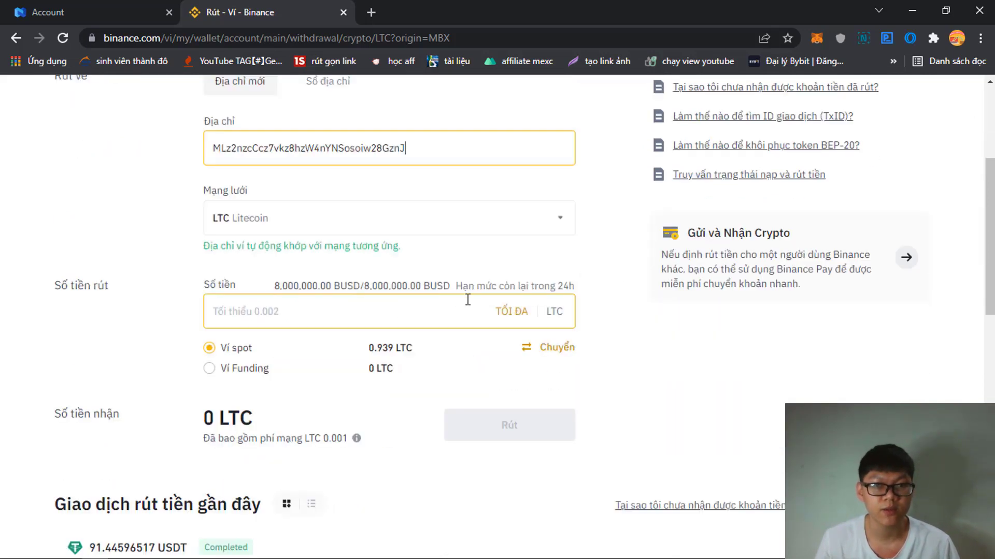
text(0,93900000)
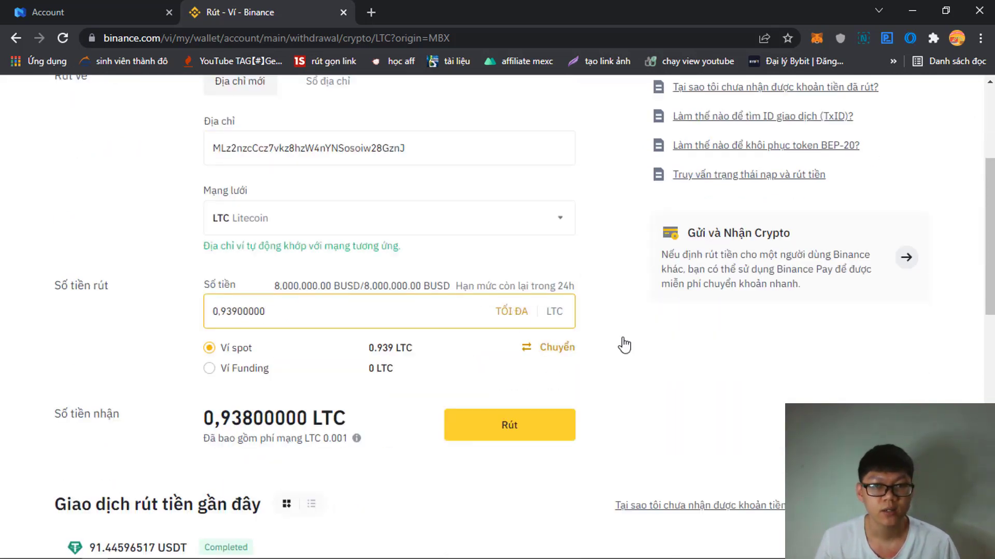